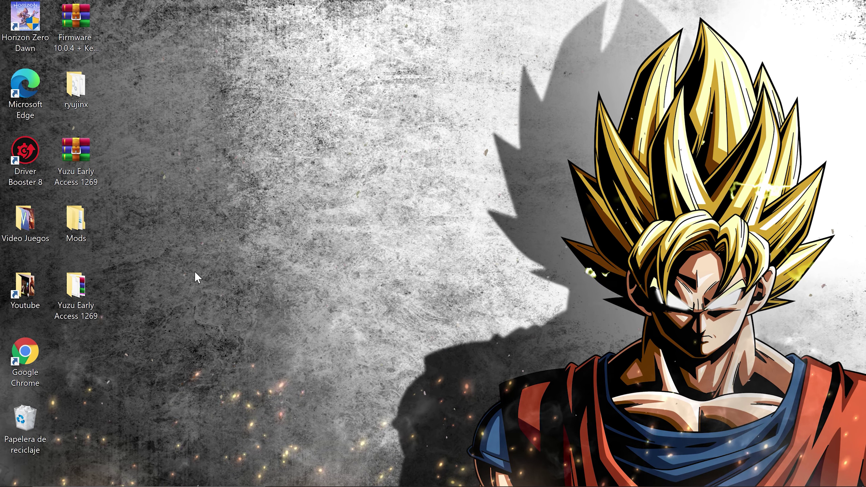
# Switch to Chrome and browse the game mod tables on the yuzu-emu.org Switch Mods page.
pyautogui.click(345, 477)
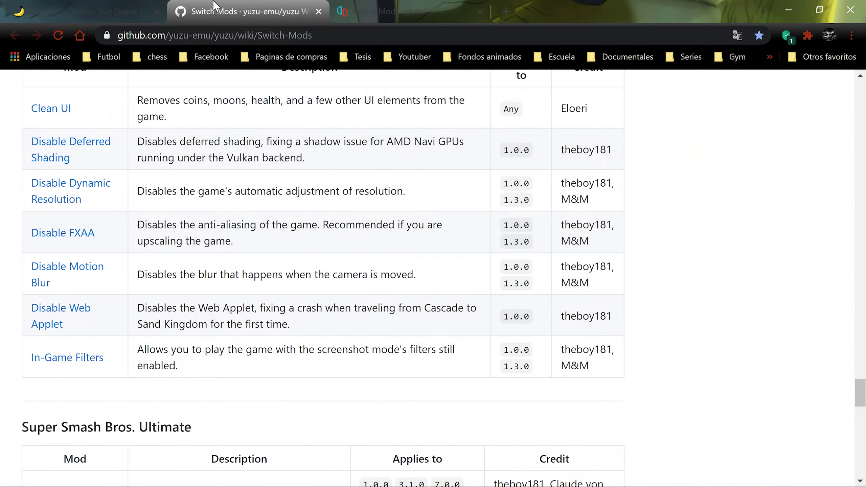
pyautogui.click(103, 11)
pyautogui.click(397, 10)
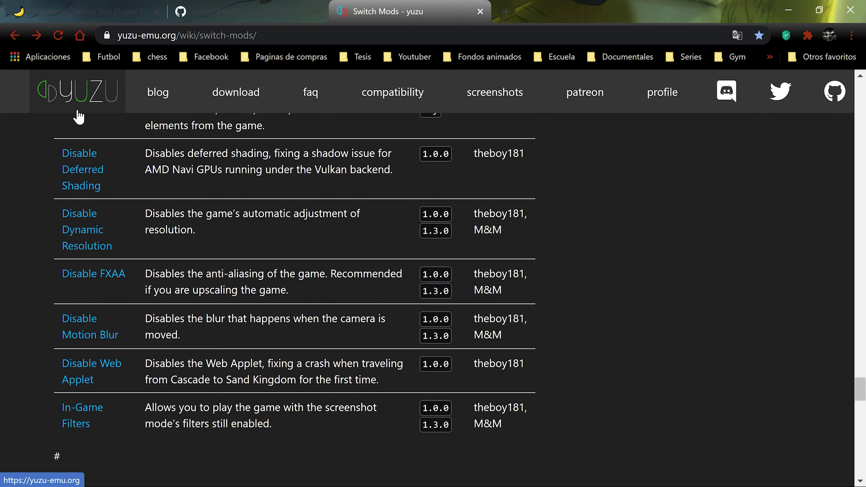
pyautogui.scroll(8, 114, 177)
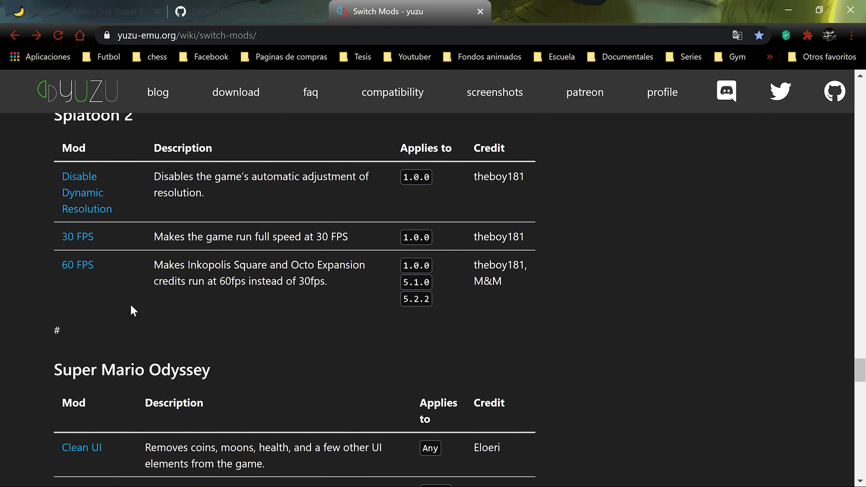
pyautogui.scroll(20, 131, 306)
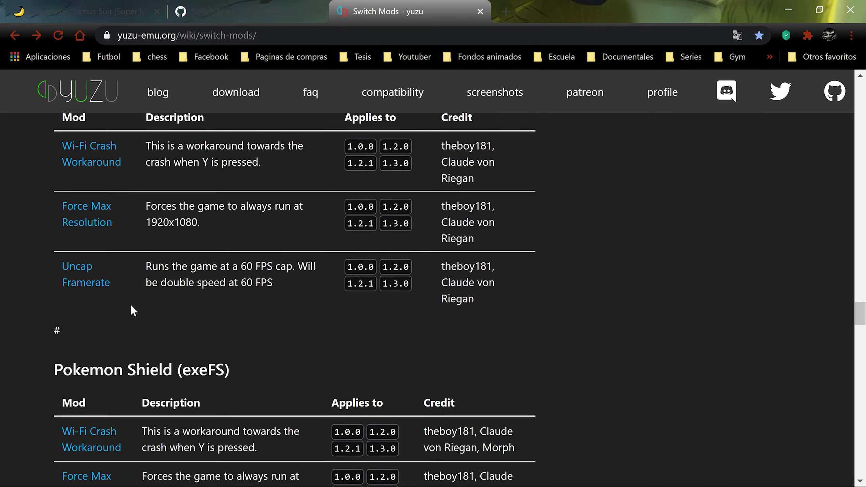
pyautogui.scroll(20, 133, 310)
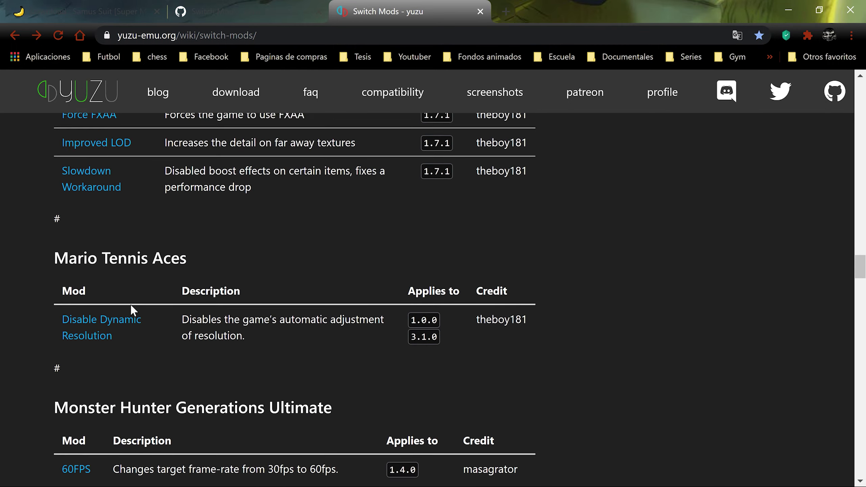
pyautogui.scroll(20, 130, 305)
pyautogui.scroll(6, 113, 315)
pyautogui.scroll(-20, 114, 310)
pyautogui.scroll(-20, 119, 316)
pyautogui.scroll(-15, 120, 314)
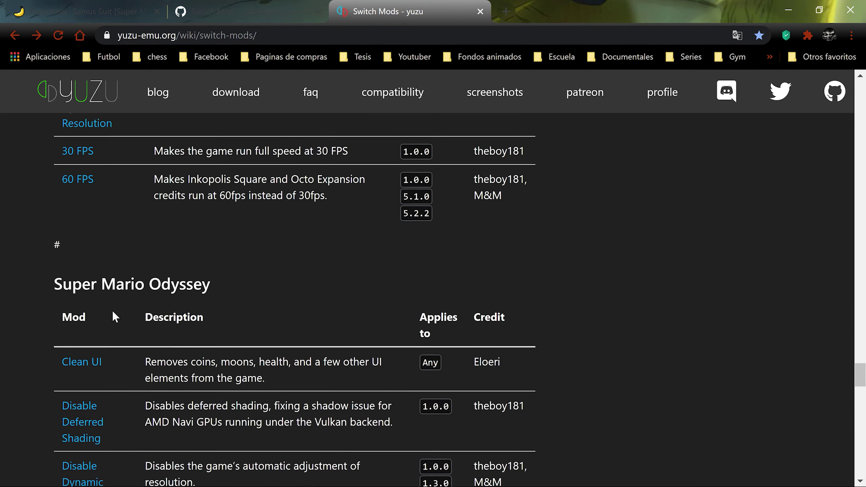
pyautogui.scroll(-15, 113, 312)
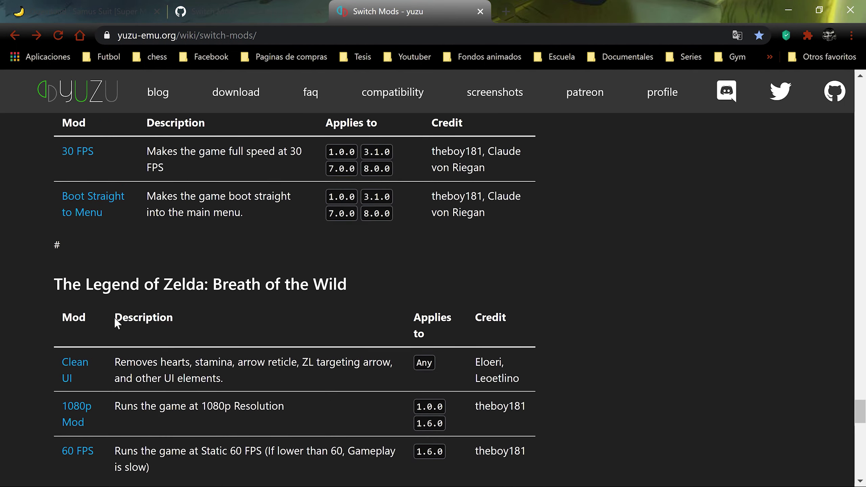
pyautogui.scroll(-15, 119, 316)
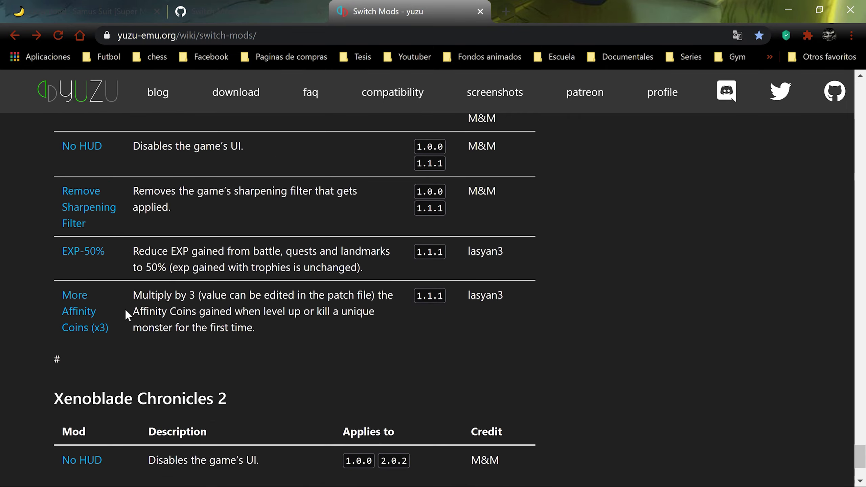
pyautogui.scroll(-4, 127, 315)
pyautogui.scroll(20, 123, 317)
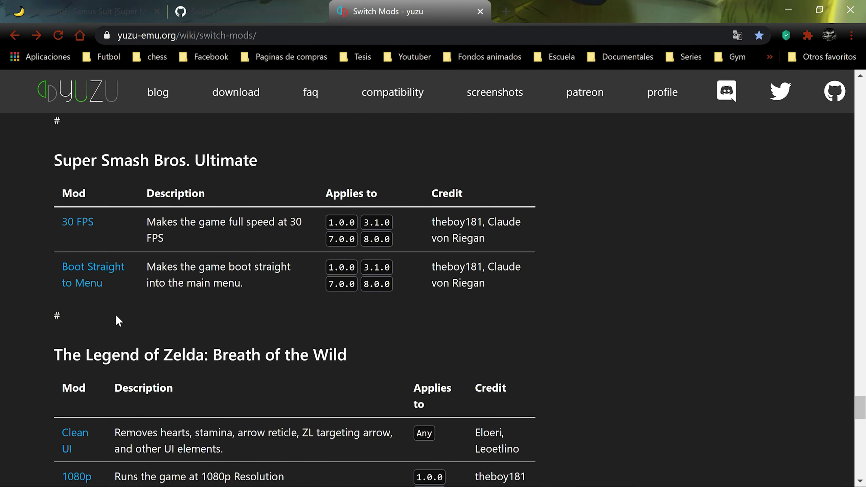
# Examine the mod tables on the GitHub yuzu wiki's Switch Mods page, from Animal Crossing to Super Mario Odyssey.
pyautogui.click(259, 5)
pyautogui.scroll(20, 175, 302)
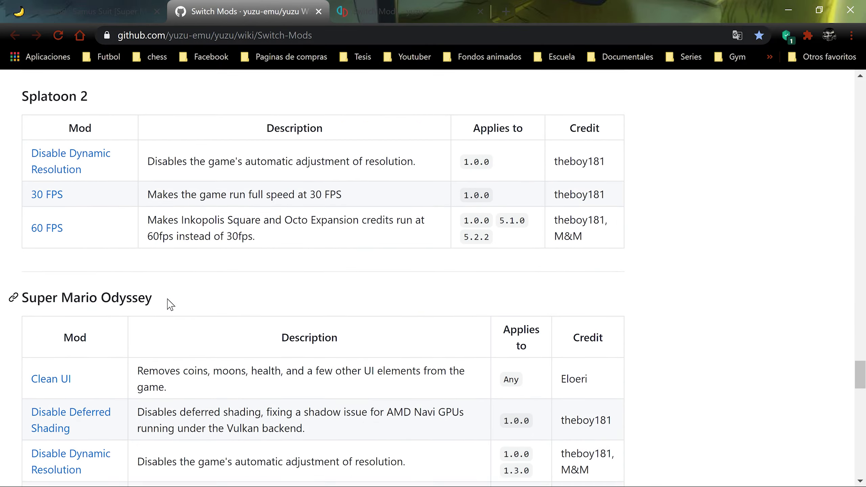
pyautogui.scroll(20, 120, 293)
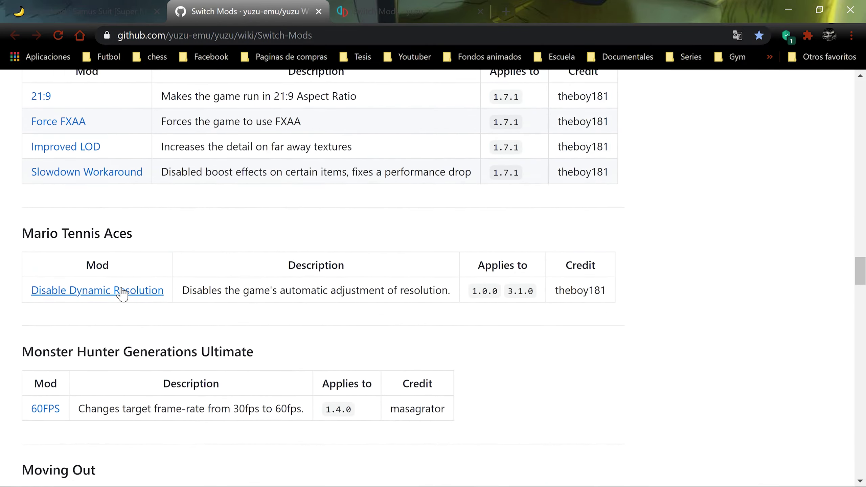
pyautogui.scroll(20, 112, 290)
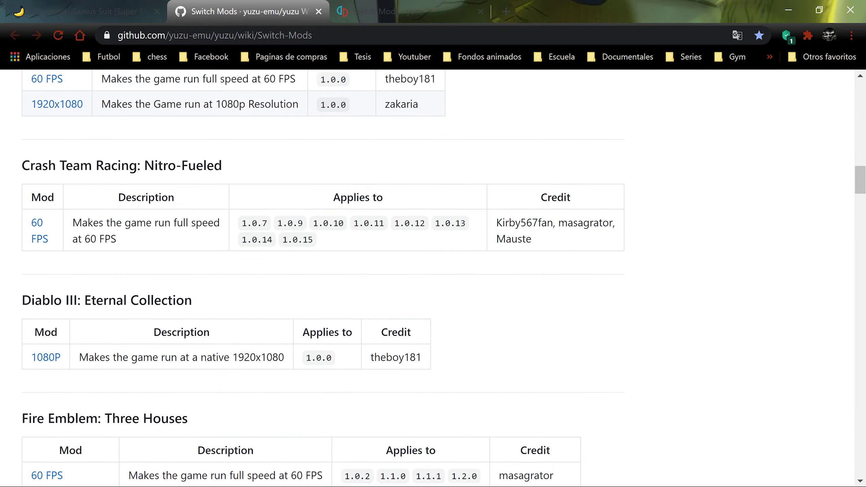
pyautogui.scroll(5, 307, 273)
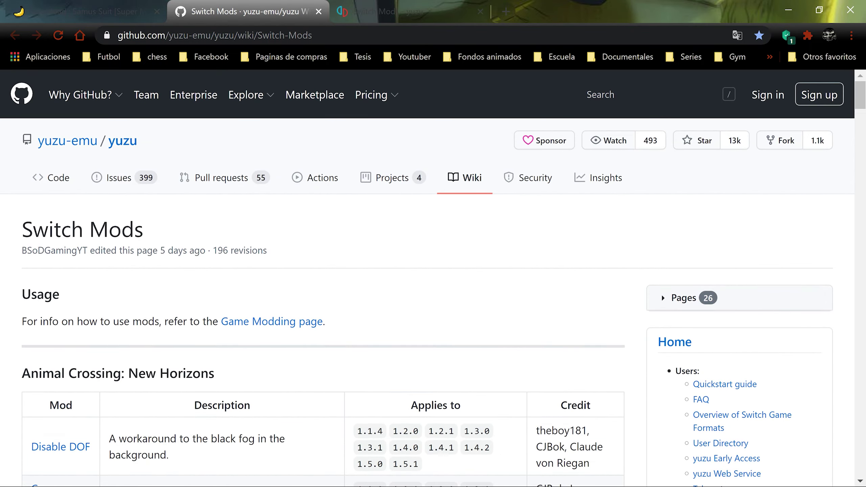
pyautogui.scroll(-15, 307, 273)
pyautogui.scroll(-20, 307, 273)
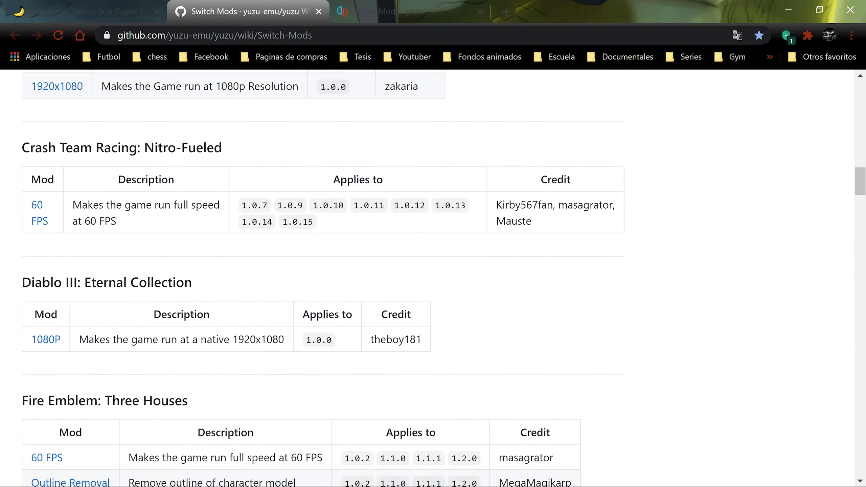
pyautogui.scroll(-20, 307, 273)
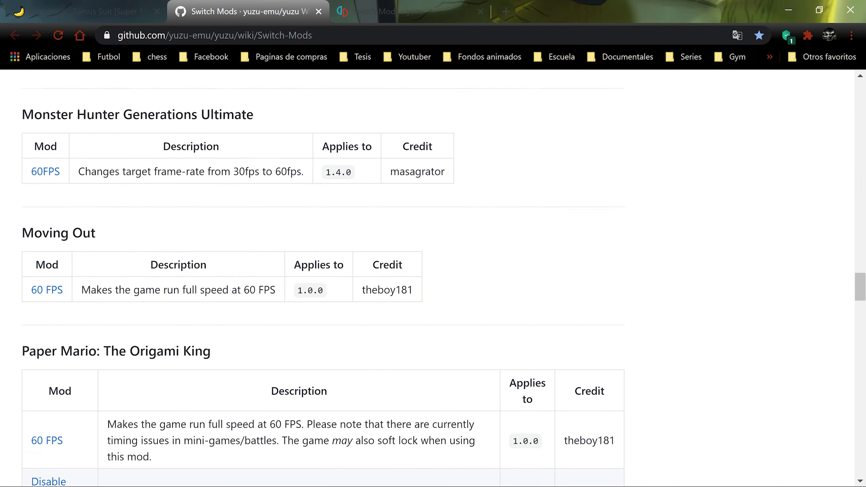
pyautogui.scroll(-20, 306, 273)
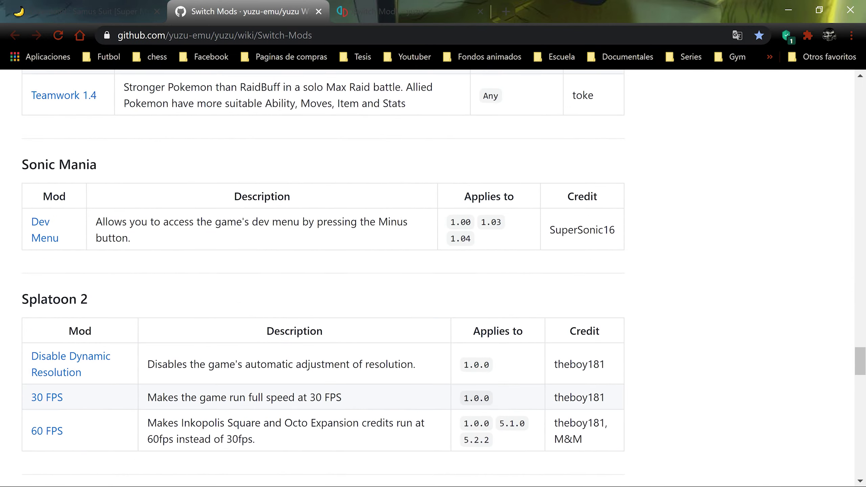
pyautogui.scroll(-10, 114, 290)
pyautogui.scroll(20, 115, 290)
pyautogui.scroll(15, 115, 292)
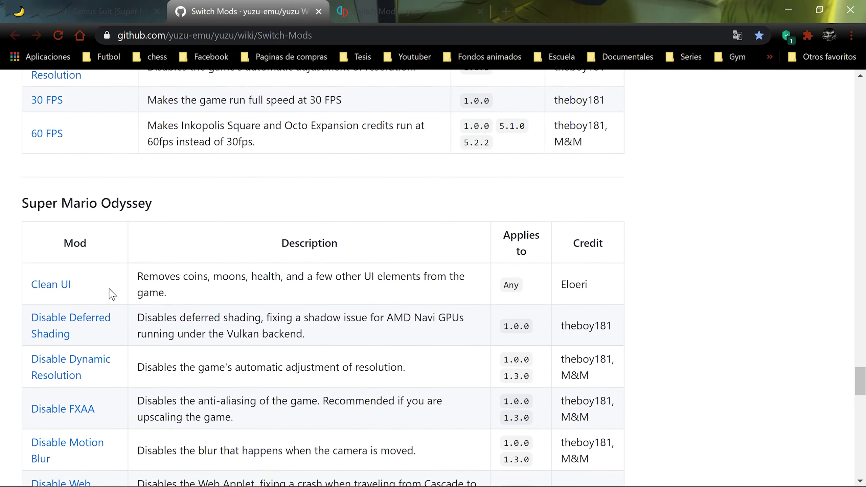
# Download the Super Mario Odyssey Disable FXAA mod from the yuzu-emu.org page, saving Disable_FXAA to the desktop (Escritorio).
pyautogui.click(407, 5)
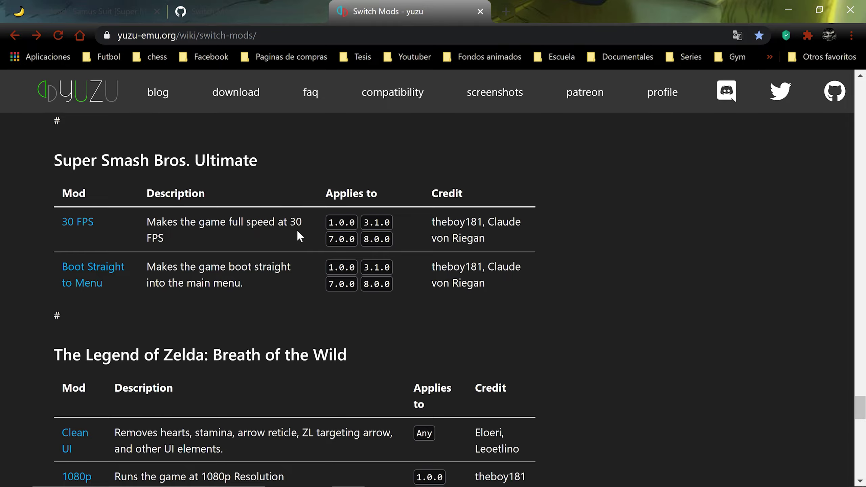
pyautogui.scroll(-15, 158, 336)
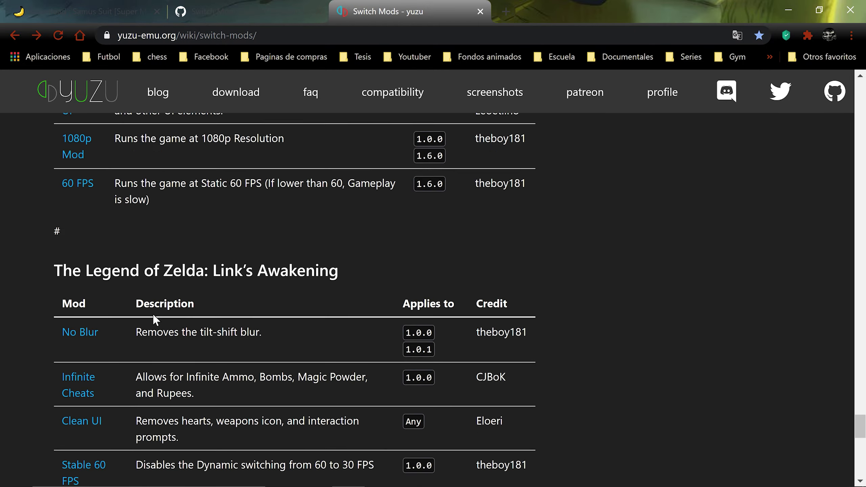
pyautogui.scroll(15, 156, 315)
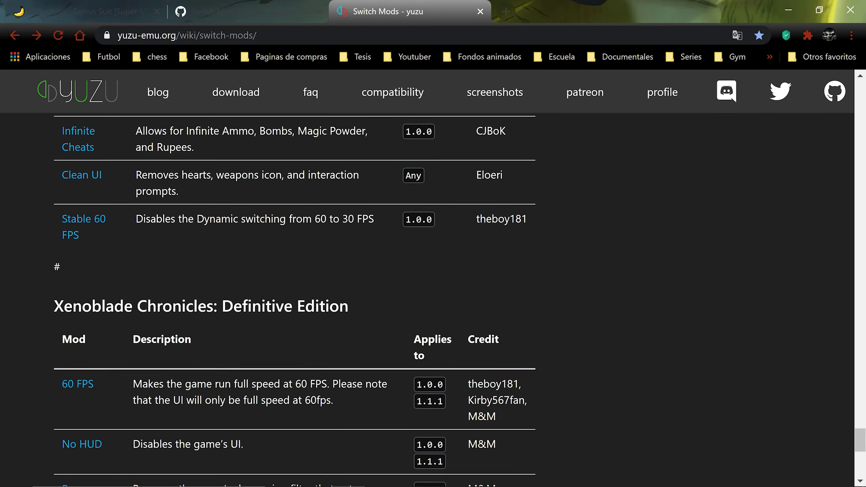
pyautogui.scroll(10, 149, 311)
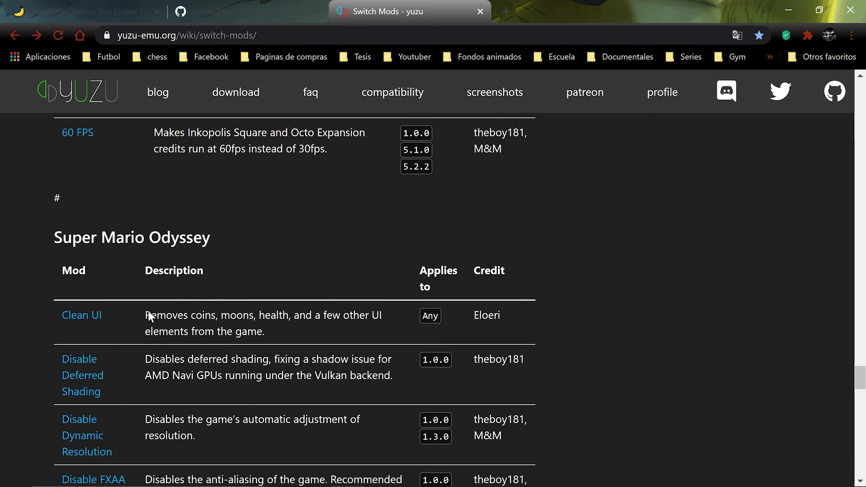
pyautogui.scroll(-3, 102, 358)
pyautogui.scroll(-4, 102, 358)
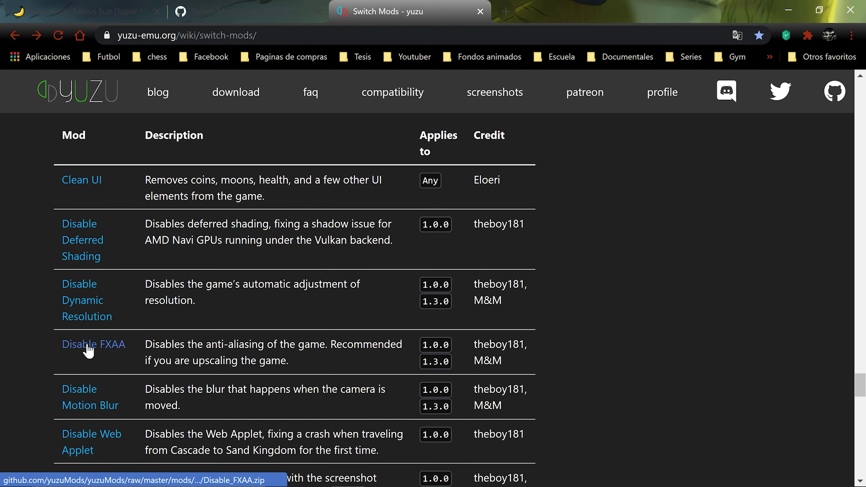
pyautogui.click(68, 346)
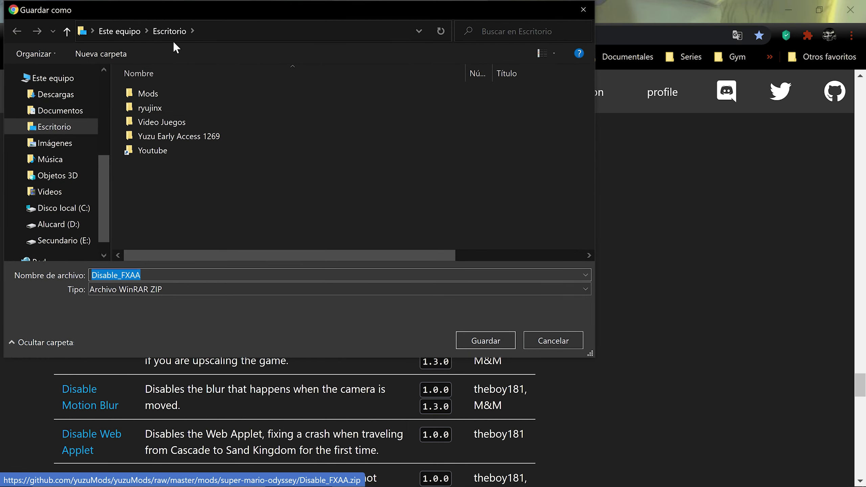
pyautogui.click(491, 333)
pyautogui.click(788, 9)
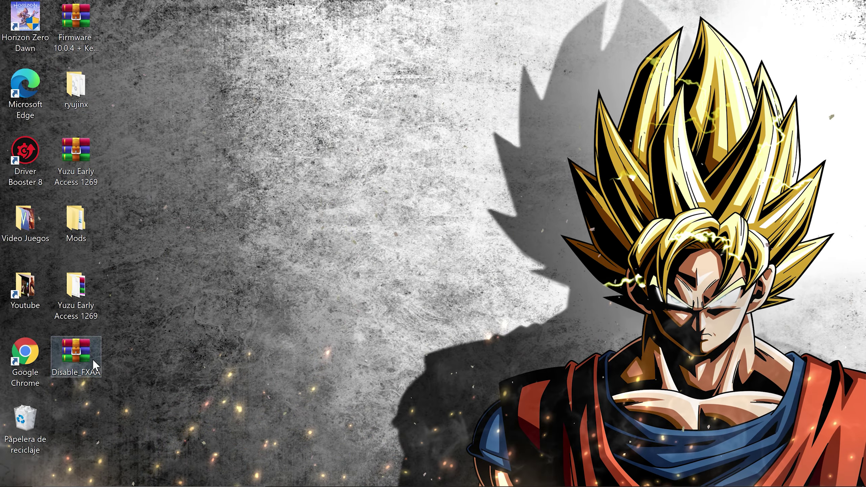
# Cut the Disable_FXAA archive from the desktop and launch yuzu from the Yuzu Early Access 1269 folder.
pyautogui.rightClick(87, 355)
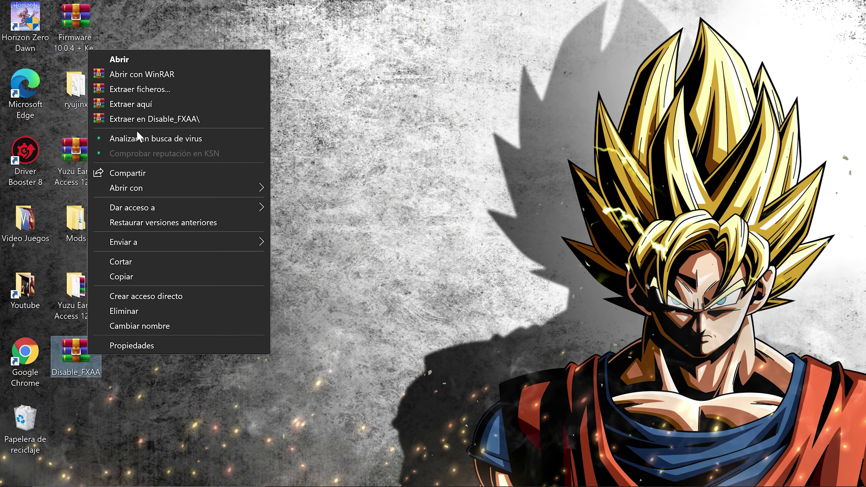
pyautogui.click(133, 261)
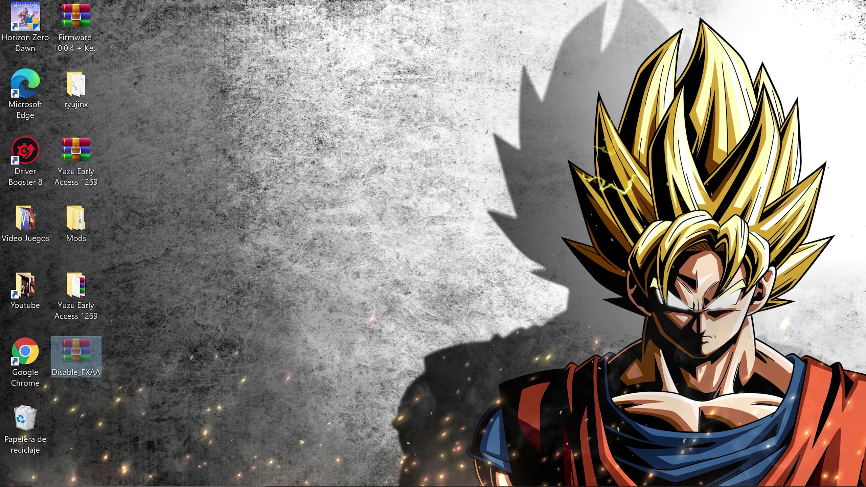
pyautogui.click(81, 290)
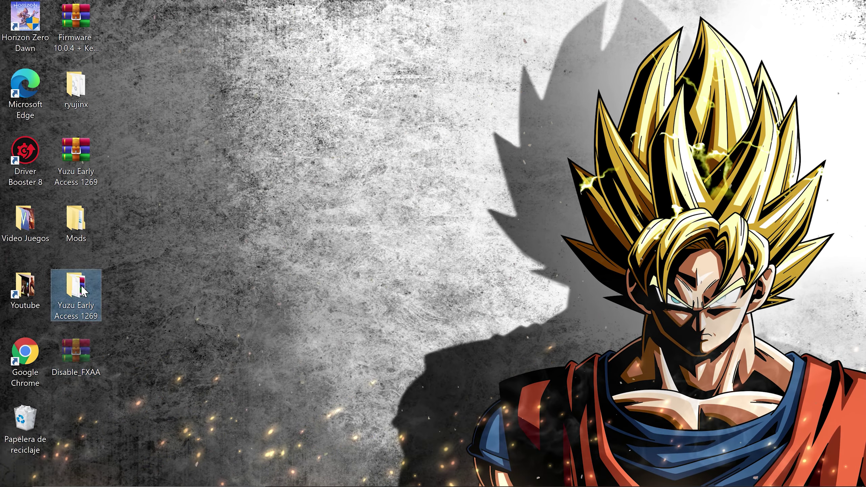
pyautogui.doubleClick(83, 292)
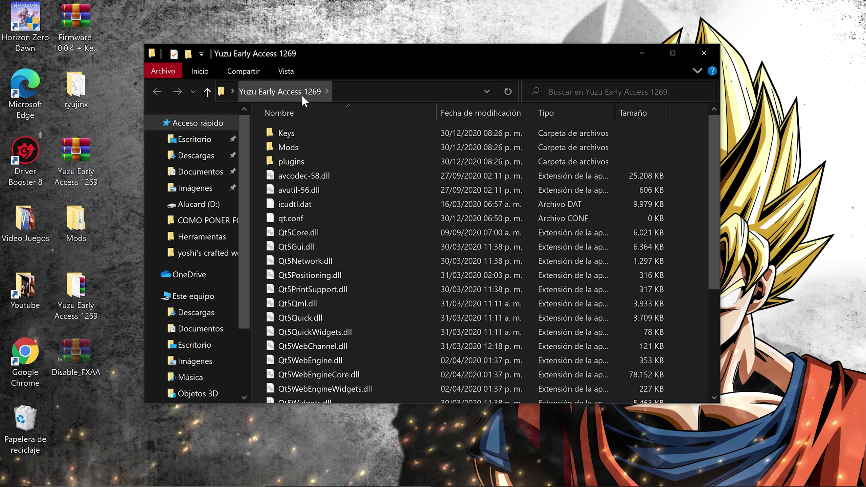
pyautogui.scroll(-4, 299, 257)
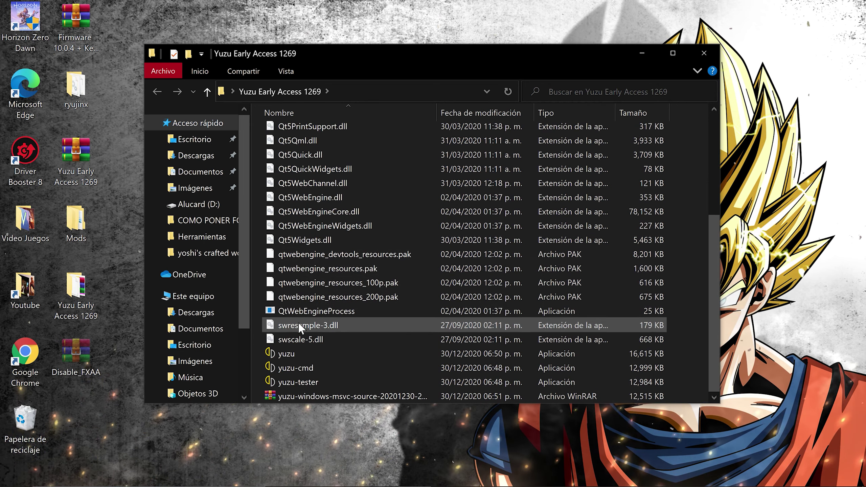
pyautogui.doubleClick(284, 350)
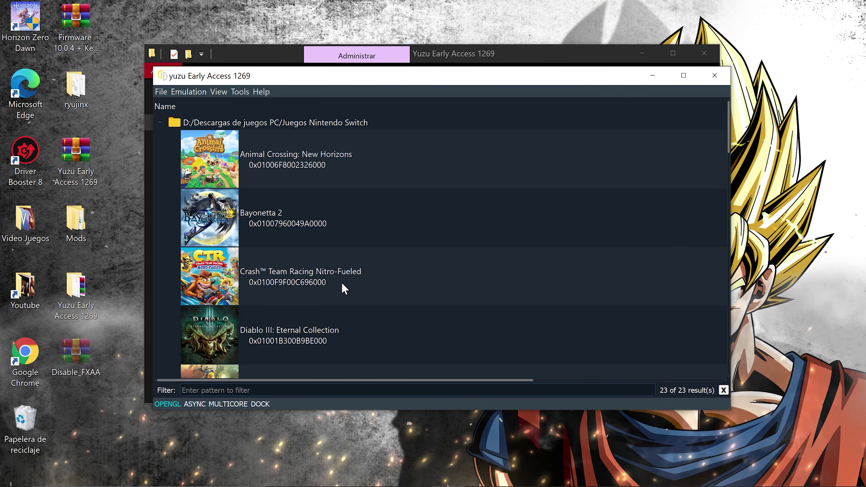
# Open the mod data location of SUPER MARIO ODYSSEY from yuzu's game list.
pyautogui.scroll(-10, 339, 282)
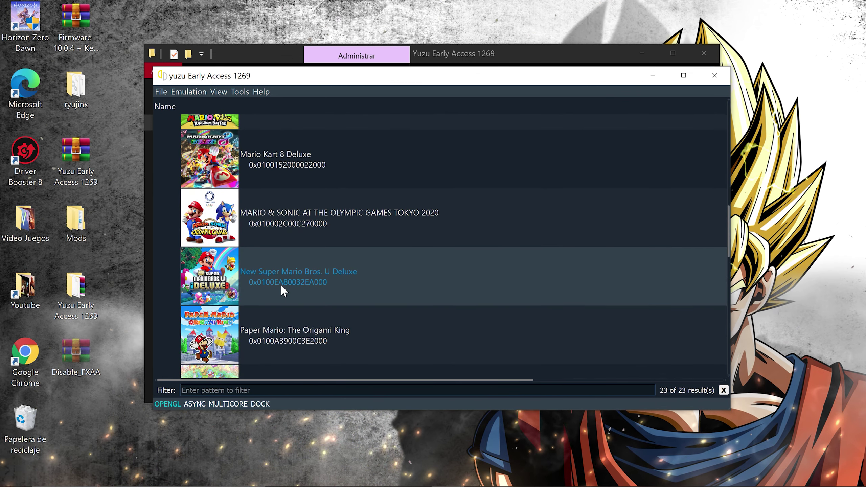
pyautogui.scroll(-7, 281, 285)
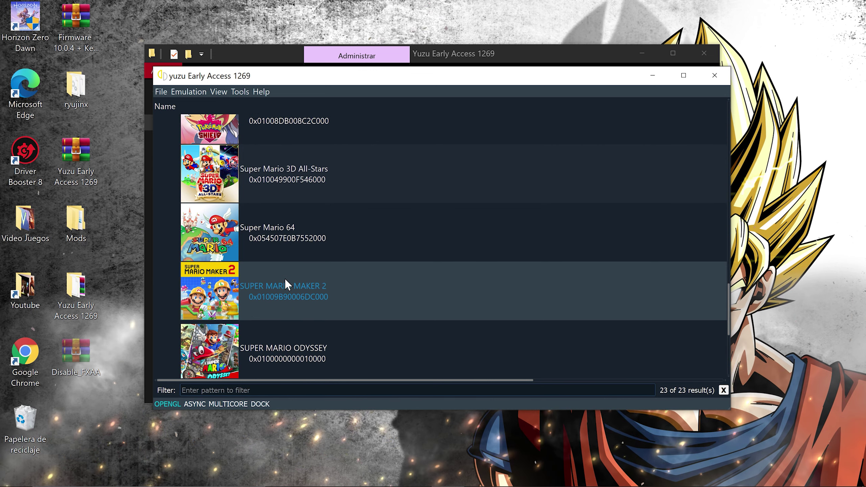
pyautogui.scroll(-3, 286, 280)
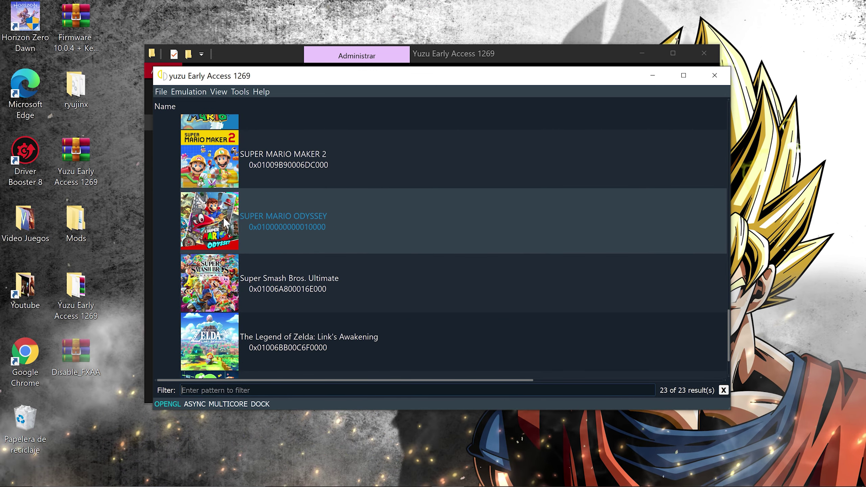
pyautogui.rightClick(221, 227)
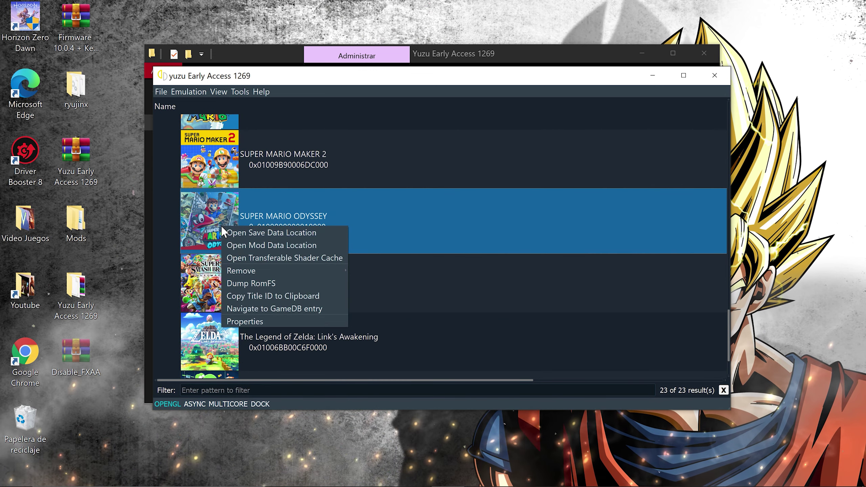
pyautogui.click(241, 245)
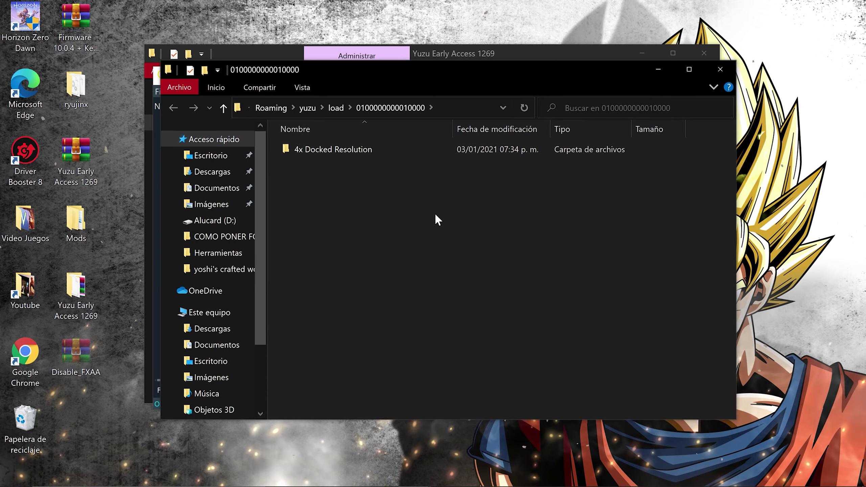
pyautogui.rightClick(368, 223)
pyautogui.click(406, 316)
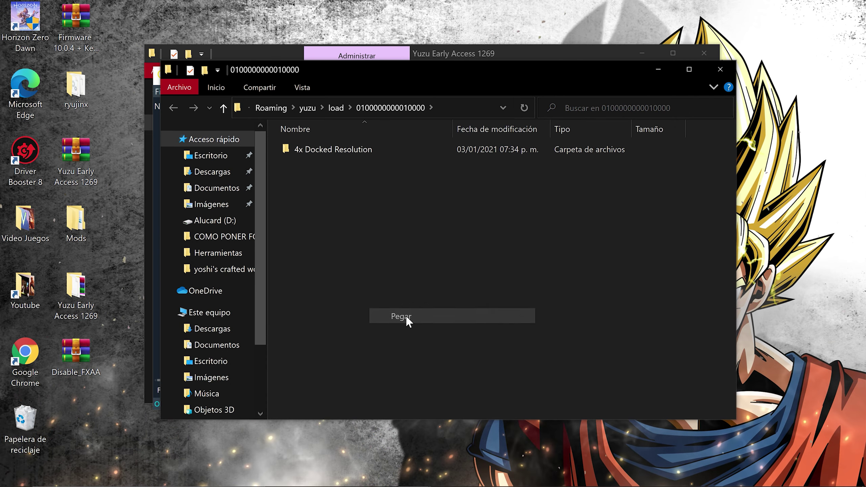
pyautogui.rightClick(308, 165)
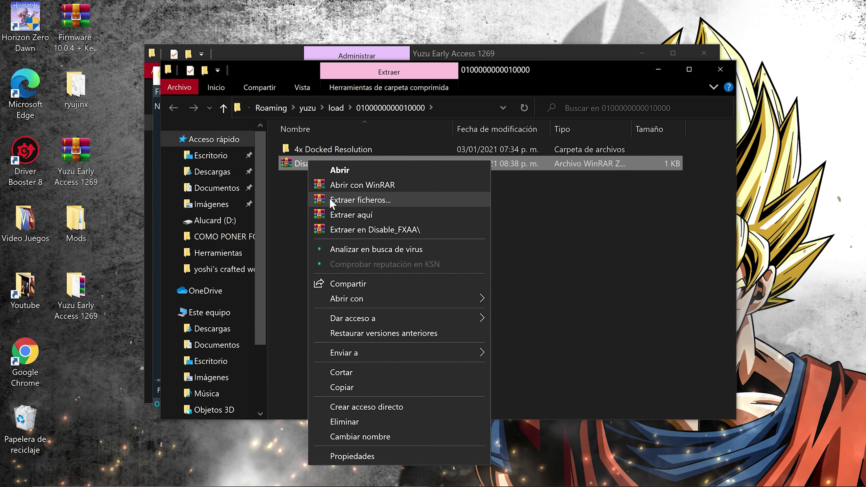
pyautogui.click(330, 209)
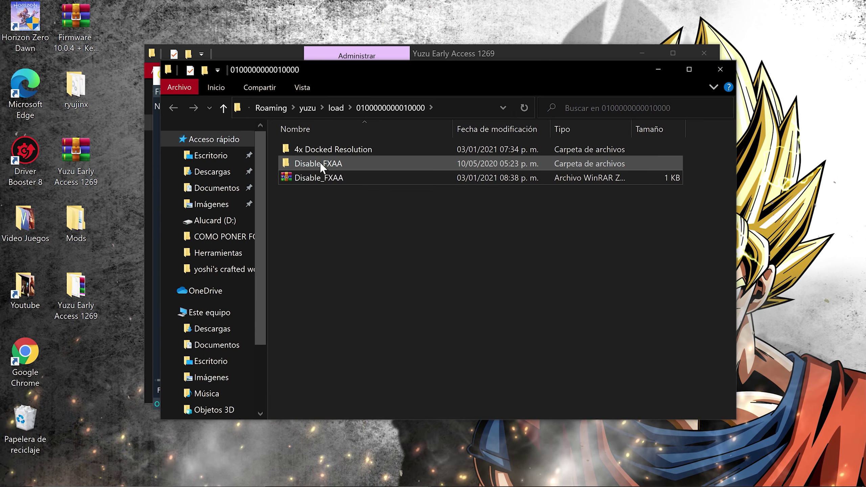
# Inspect and compare the folder structure inside the Disable FXAA and 4x Docked Resolution mod folders.
pyautogui.doubleClick(321, 164)
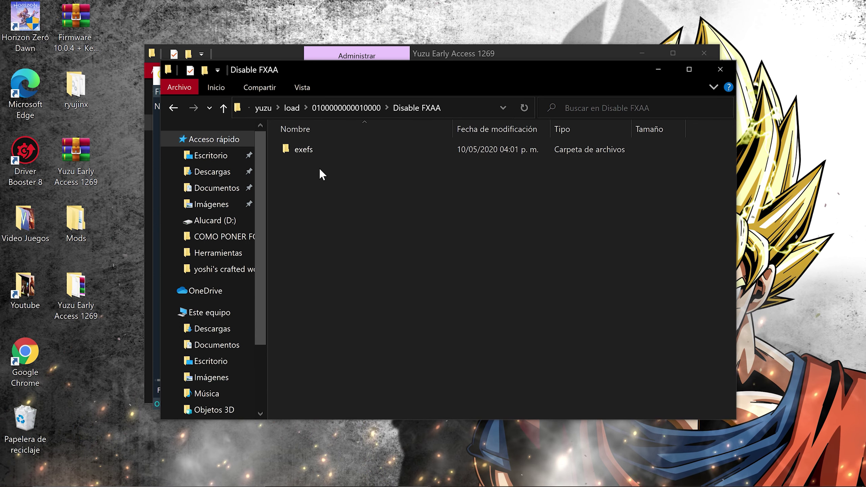
pyautogui.click(306, 149)
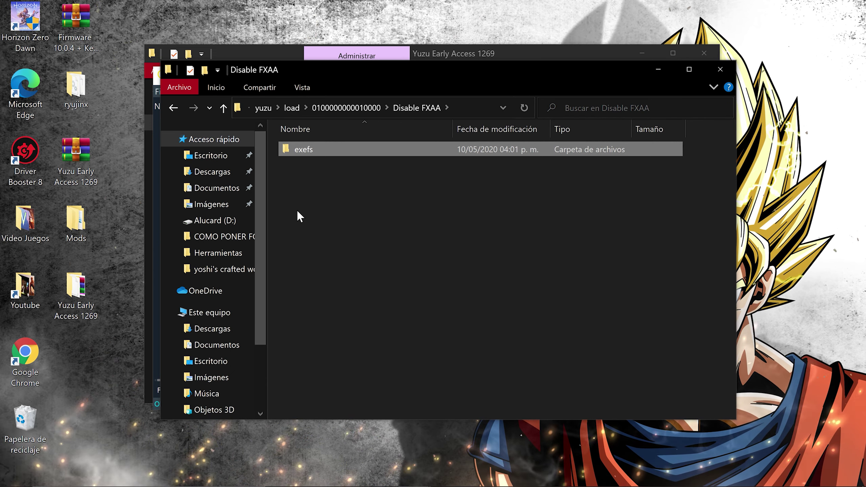
pyautogui.click(172, 108)
pyautogui.doubleClick(325, 150)
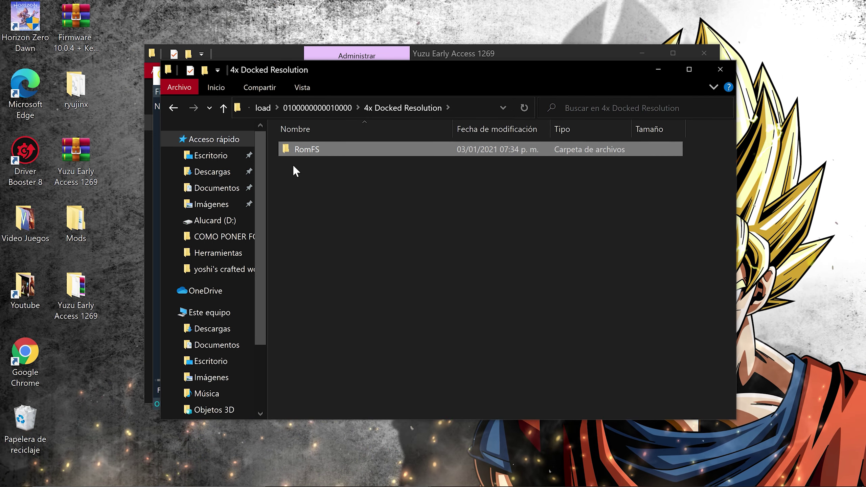
pyautogui.click(173, 108)
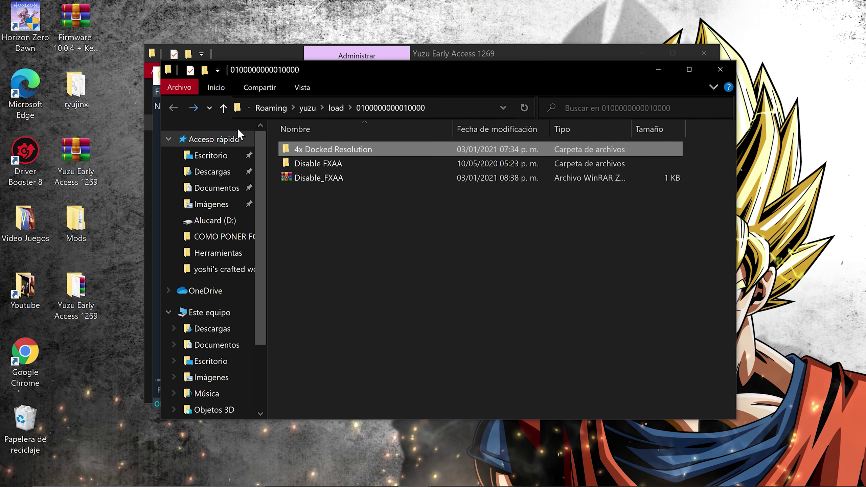
pyautogui.doubleClick(307, 161)
pyautogui.click(173, 108)
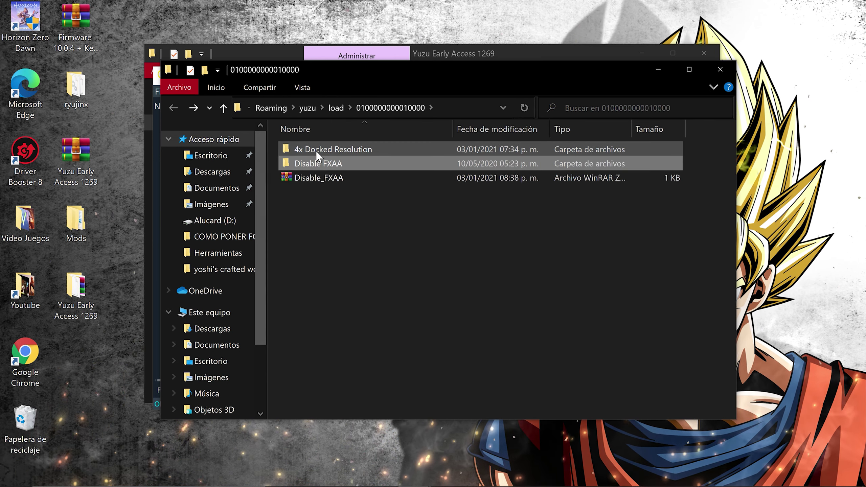
pyautogui.doubleClick(321, 152)
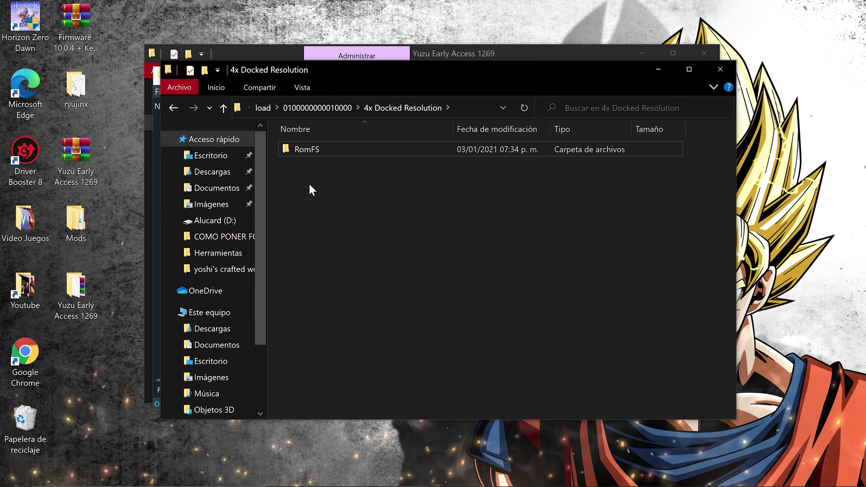
pyautogui.click(174, 108)
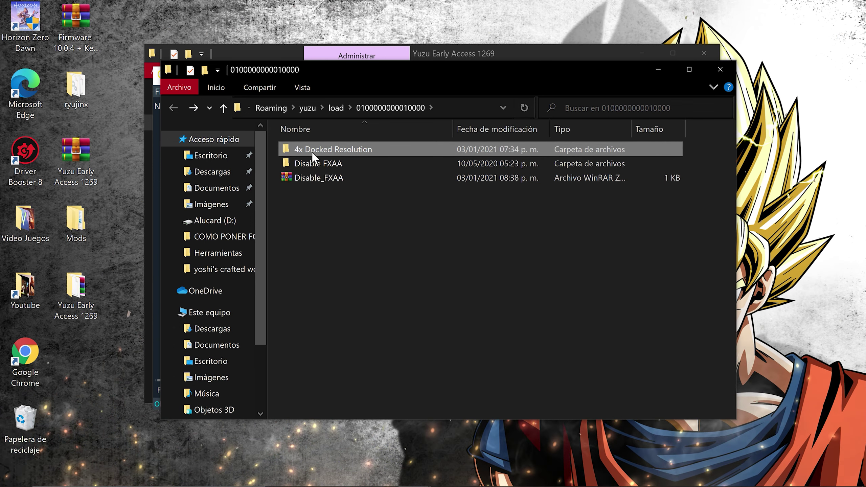
pyautogui.doubleClick(312, 152)
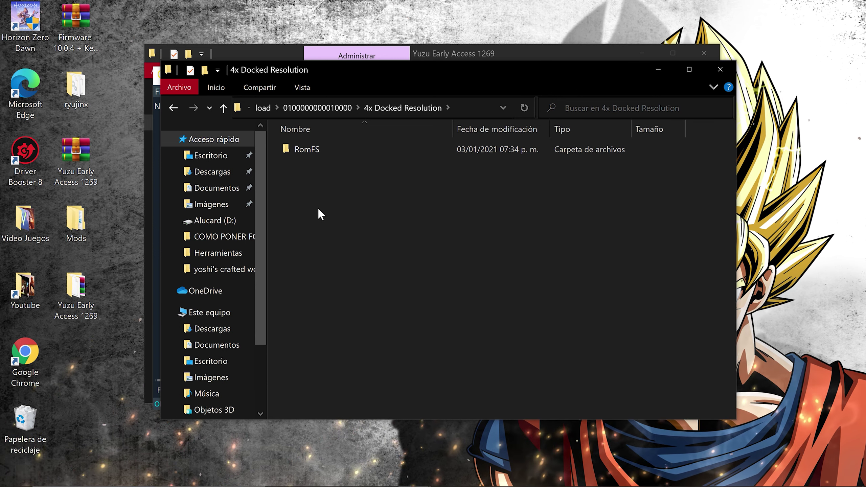
pyautogui.click(174, 108)
pyautogui.click(297, 197)
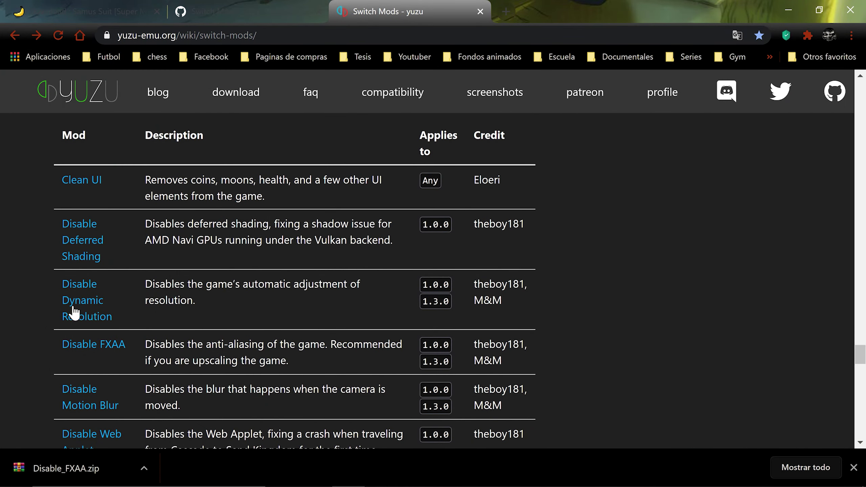
# Download Super Mario Odyssey's Disable Motion Blur mod from the GitHub wiki page in Chrome, saving Disable-Camera-Blur to the desktop (Escritorio).
pyautogui.click(256, 7)
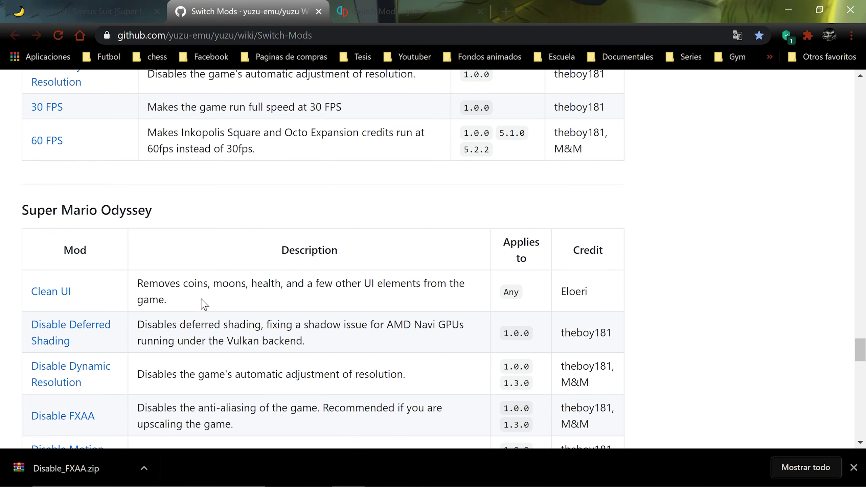
pyautogui.scroll(-2, 62, 339)
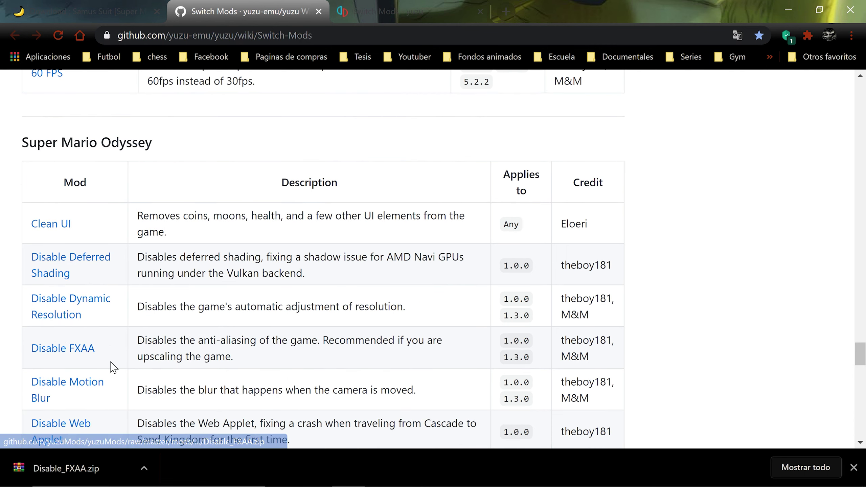
pyautogui.scroll(-2, 67, 345)
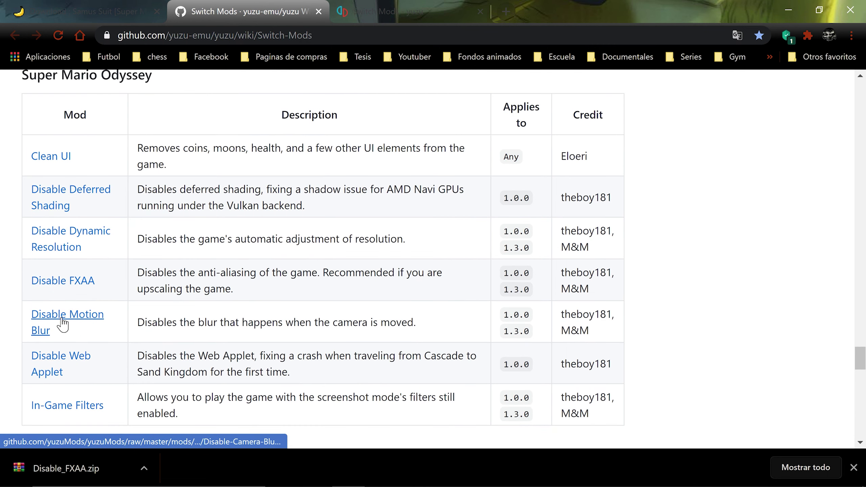
pyautogui.click(59, 319)
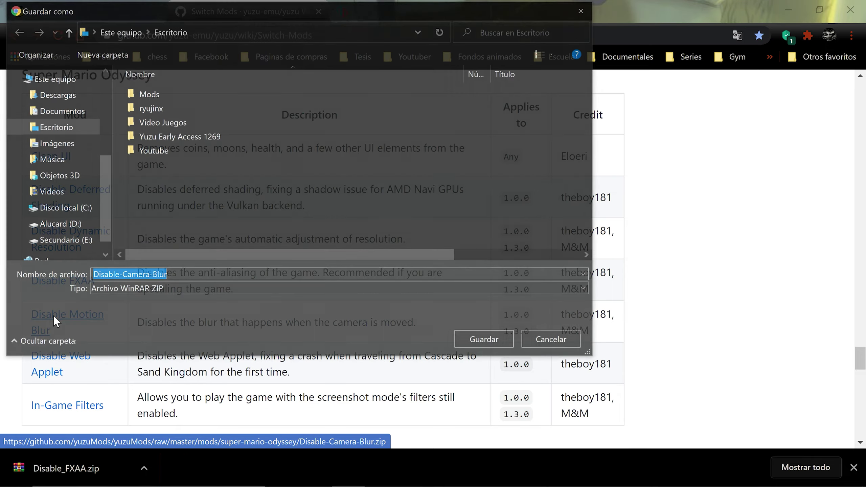
pyautogui.click(480, 341)
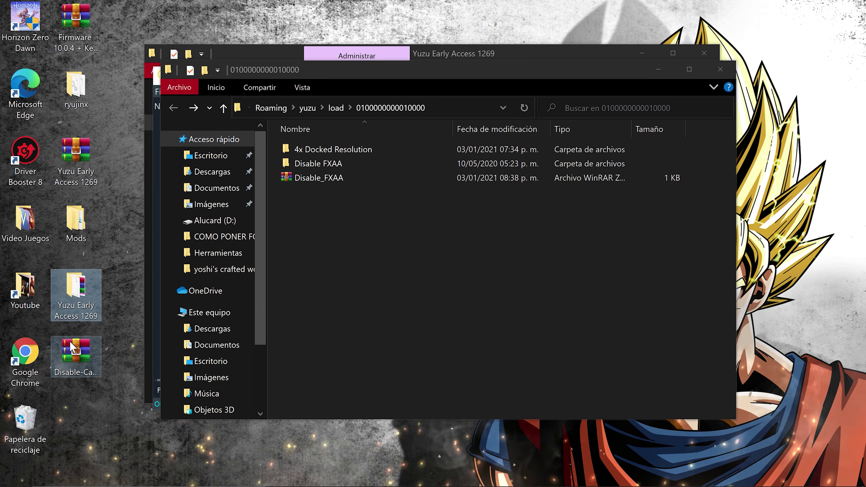
pyautogui.moveTo(76, 355); pyautogui.dragTo(396, 300)
pyautogui.rightClick(324, 193)
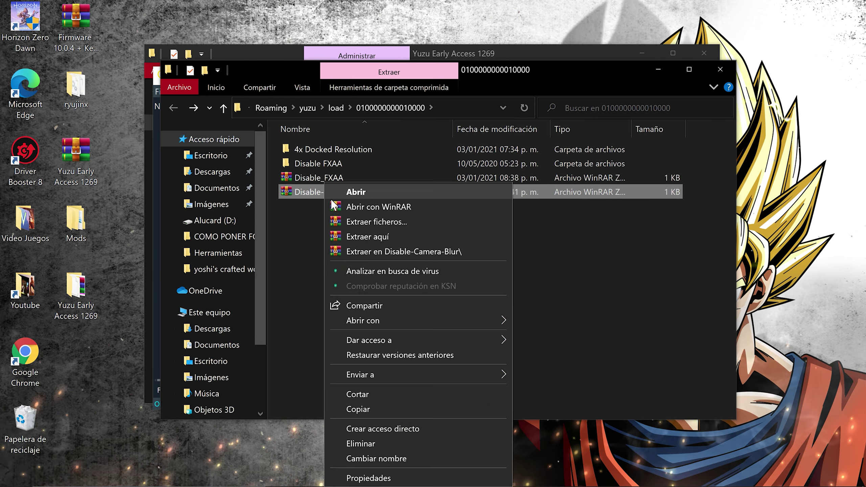
pyautogui.click(353, 234)
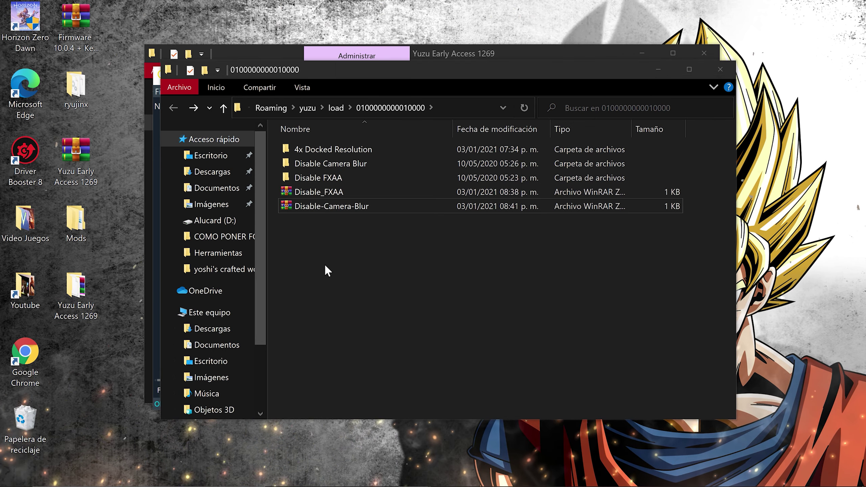
# Check the contents of the extracted Disable Camera Blur folder and close the mod folder window.
pyautogui.click(340, 166)
pyautogui.doubleClick(340, 166)
pyautogui.click(314, 151)
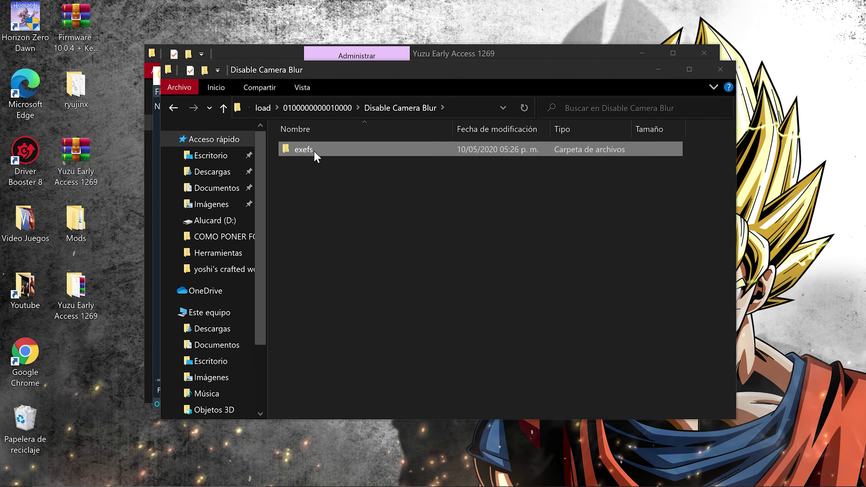
pyautogui.click(176, 106)
pyautogui.click(295, 265)
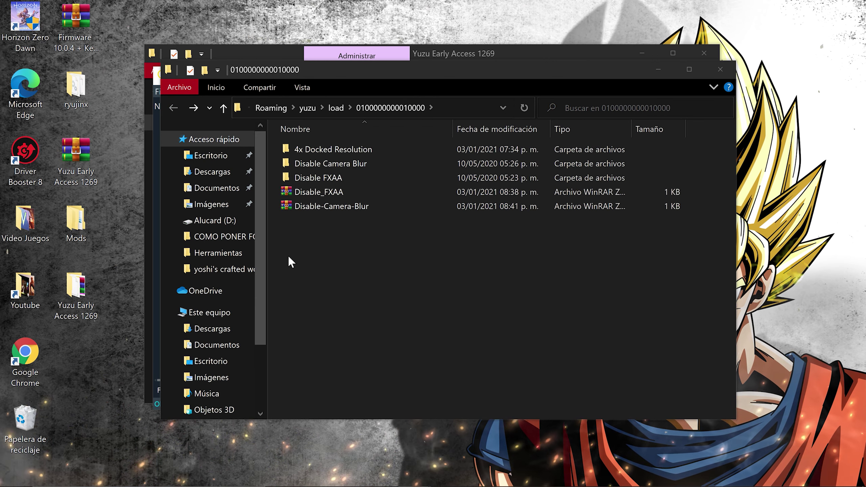
pyautogui.click(720, 70)
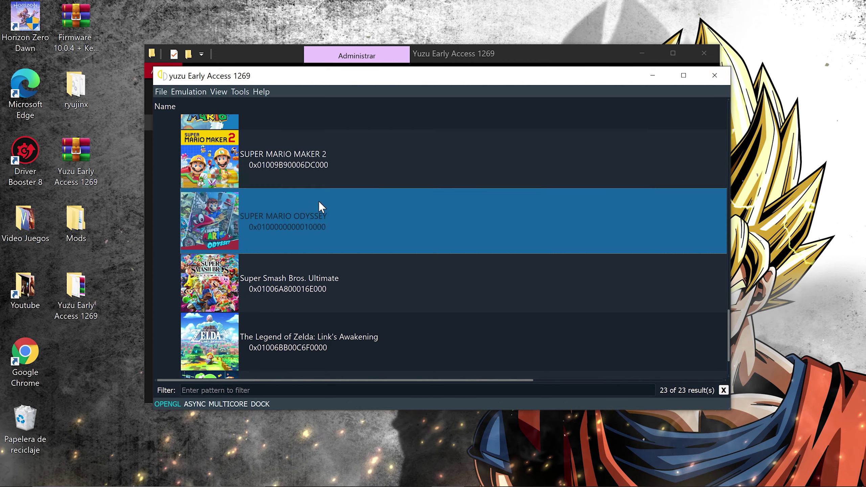
# Open the properties of SUPER MARIO ODYSSEY in yuzu and enlarge the window to view its add-ons list.
pyautogui.rightClick(220, 229)
pyautogui.click(262, 324)
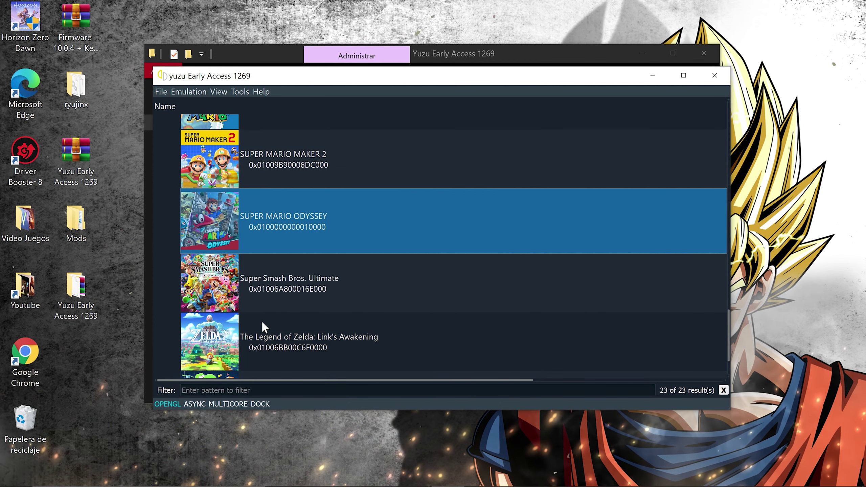
pyautogui.moveTo(427, 204); pyautogui.dragTo(498, 205)
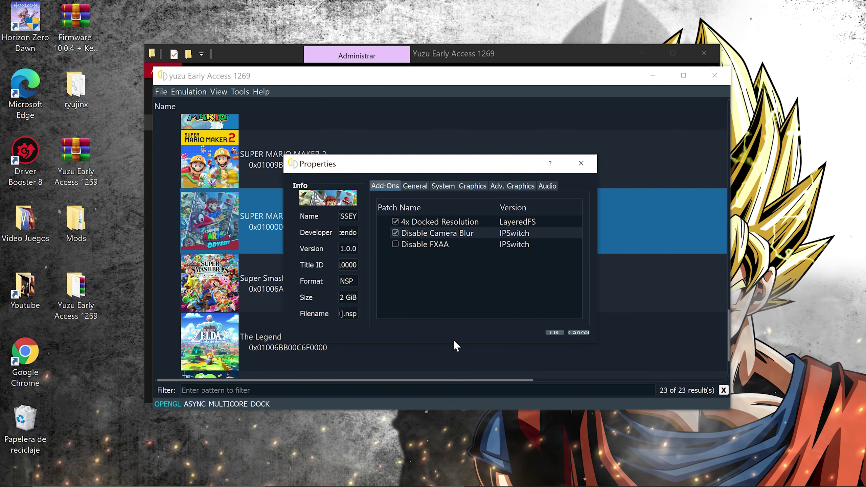
pyautogui.moveTo(460, 350); pyautogui.dragTo(464, 407)
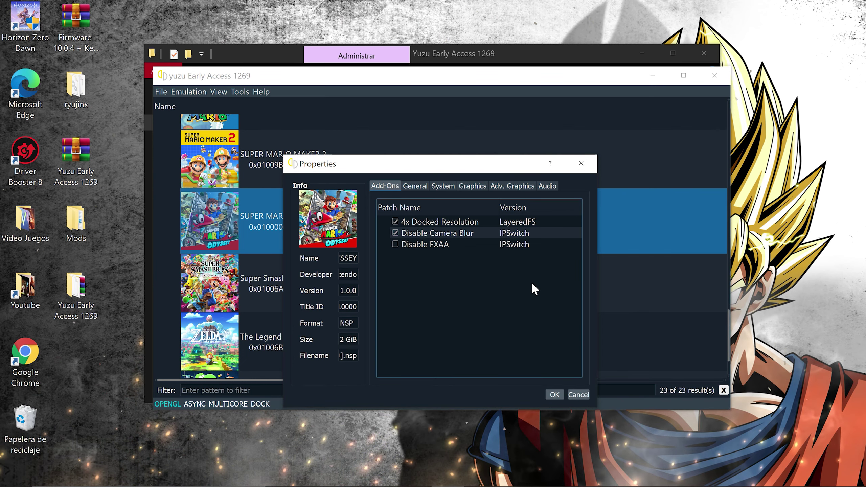
# Disable the 4x Docked Resolution and Disable Camera Blur add-ons, and close the properties without confirming.
pyautogui.click(395, 222)
pyautogui.click(396, 230)
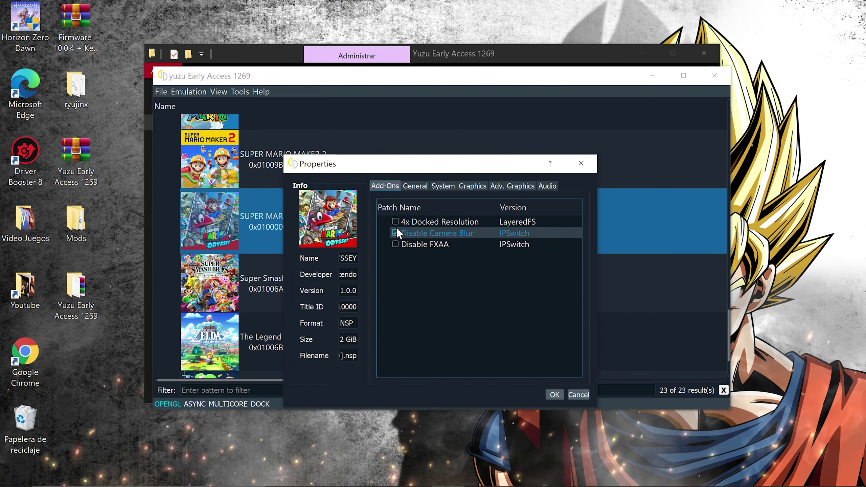
pyautogui.click(396, 243)
pyautogui.click(395, 245)
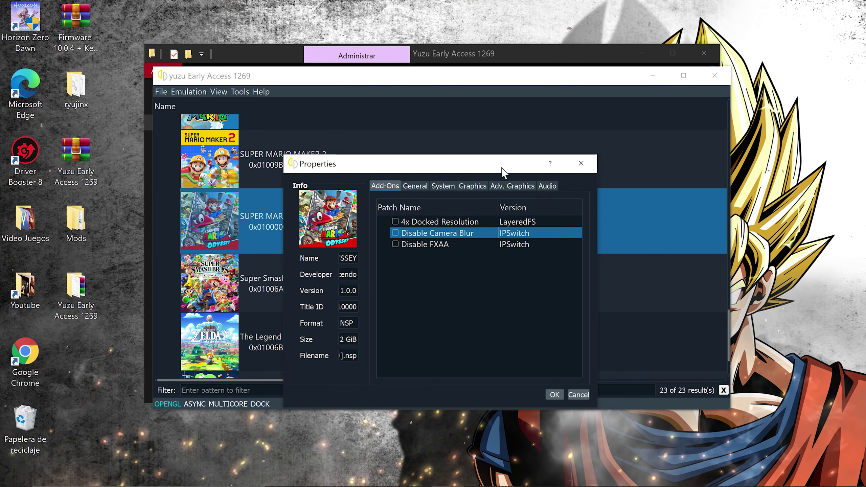
pyautogui.click(581, 163)
# Examine the game folders in the desktop's Mods folder and the mods inside Super Mario Odyssey, closing the folder and yuzu.
pyautogui.doubleClick(85, 218)
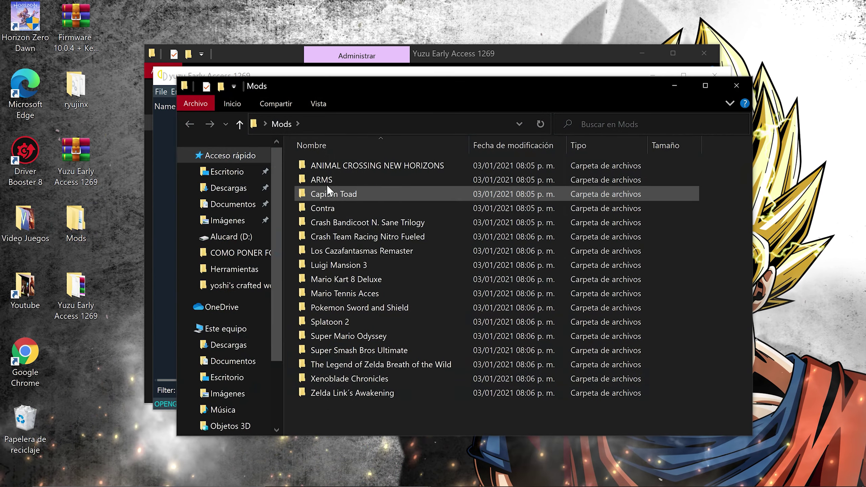
pyautogui.moveTo(292, 161); pyautogui.dragTo(370, 403)
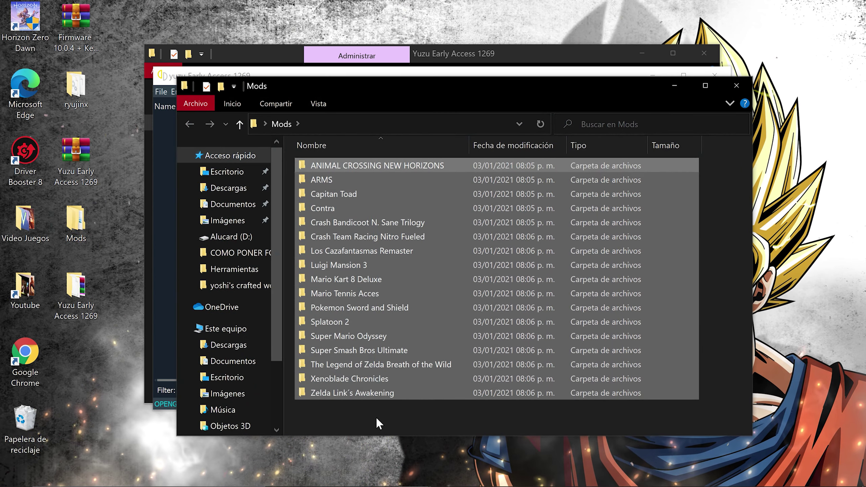
pyautogui.click(366, 405)
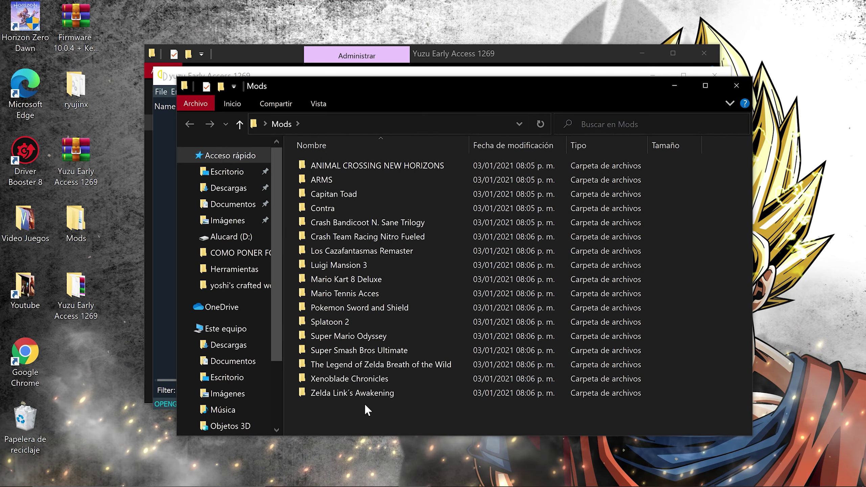
pyautogui.doubleClick(369, 334)
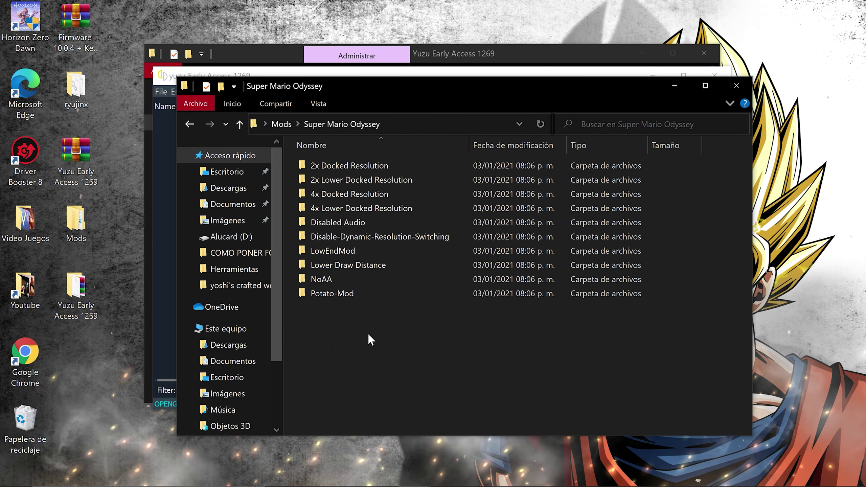
pyautogui.moveTo(351, 397); pyautogui.dragTo(334, 164)
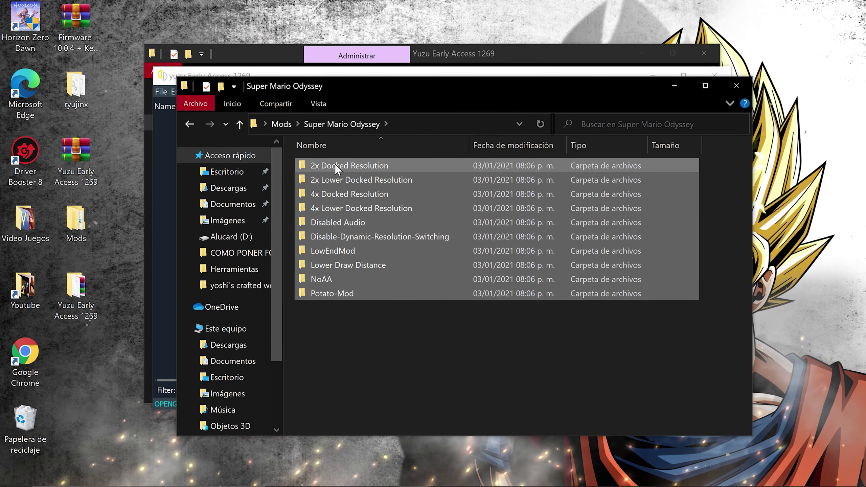
pyautogui.click(745, 412)
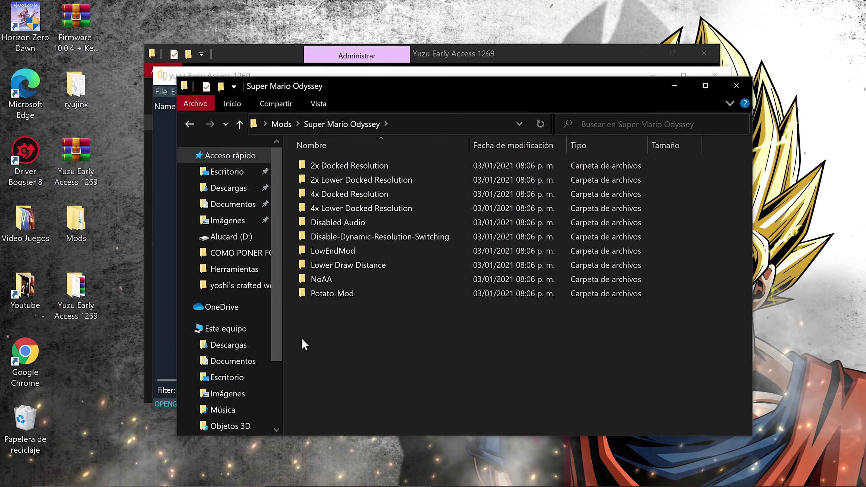
pyautogui.click(734, 84)
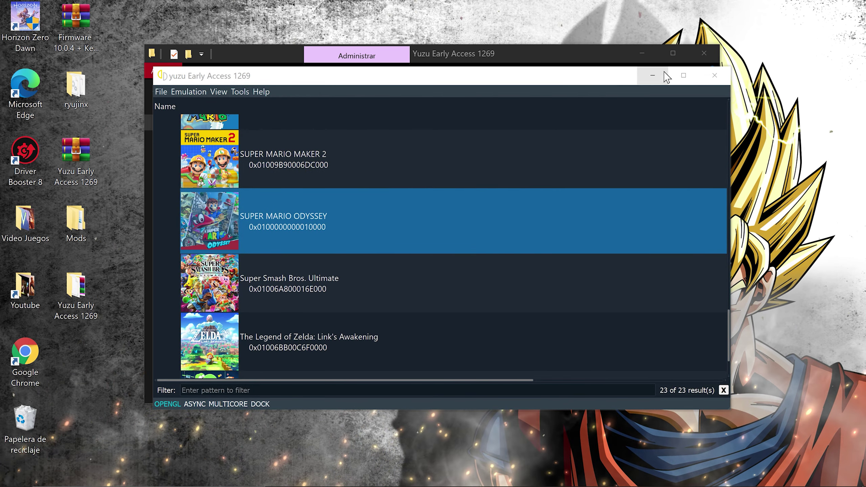
pyautogui.click(714, 75)
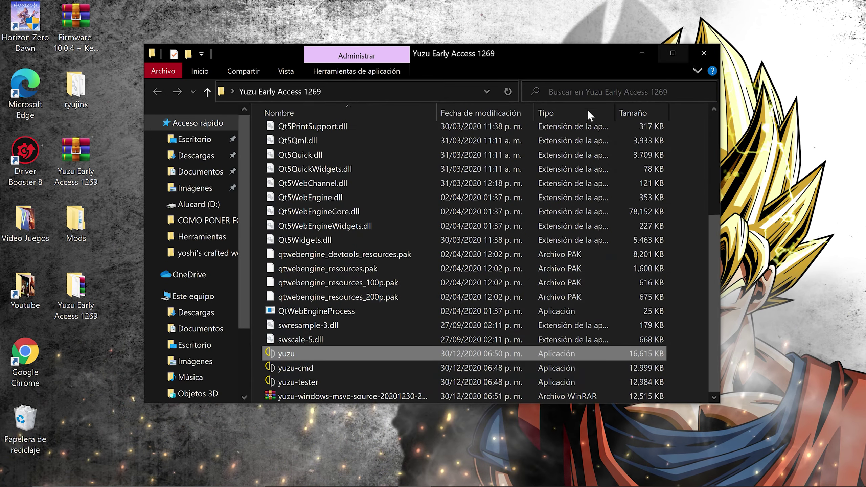
# Close the Yuzu Early Access 1269 folder, switch to Chrome and review the Samus Suit download page on GameBanana.
pyautogui.click(702, 53)
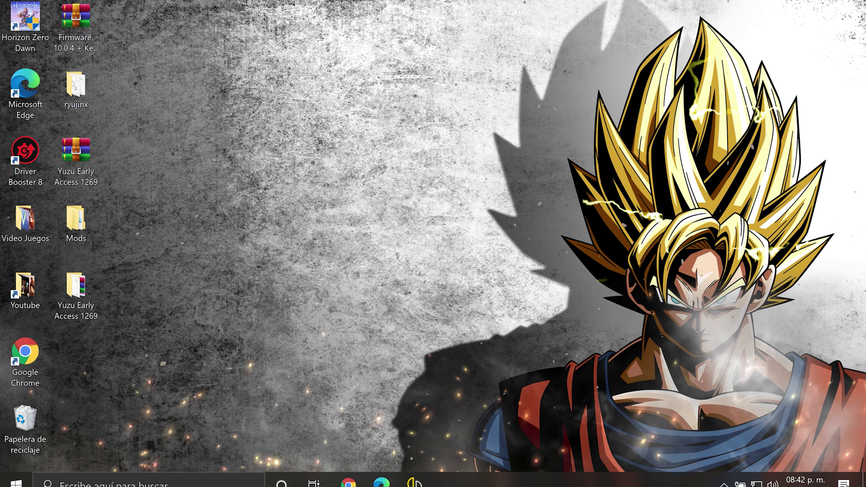
pyautogui.click(348, 474)
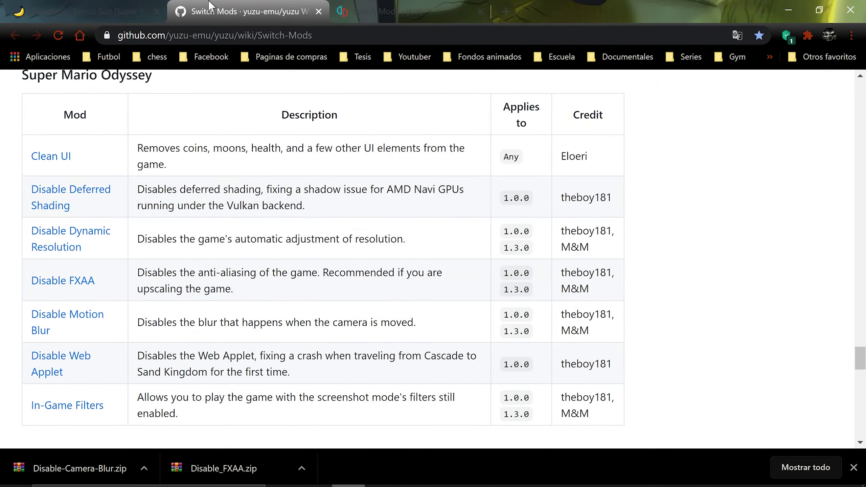
pyautogui.click(97, 10)
pyautogui.scroll(-10, 237, 343)
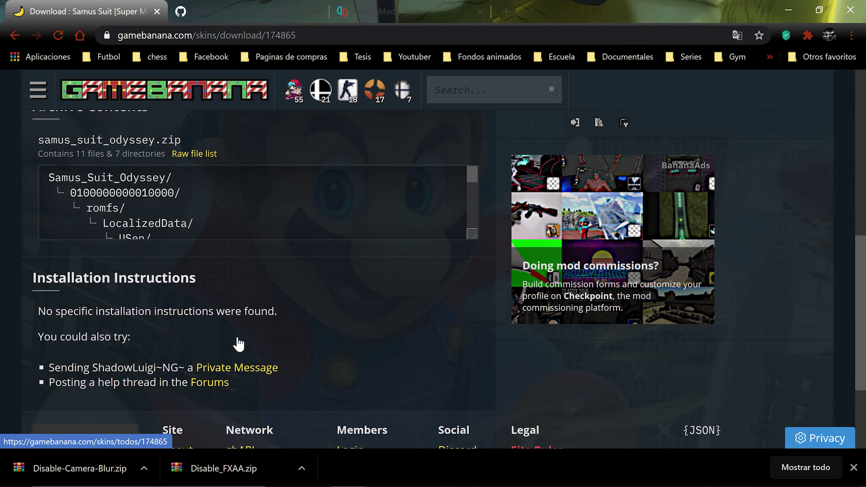
pyautogui.scroll(-4, 235, 338)
pyautogui.scroll(15, 188, 355)
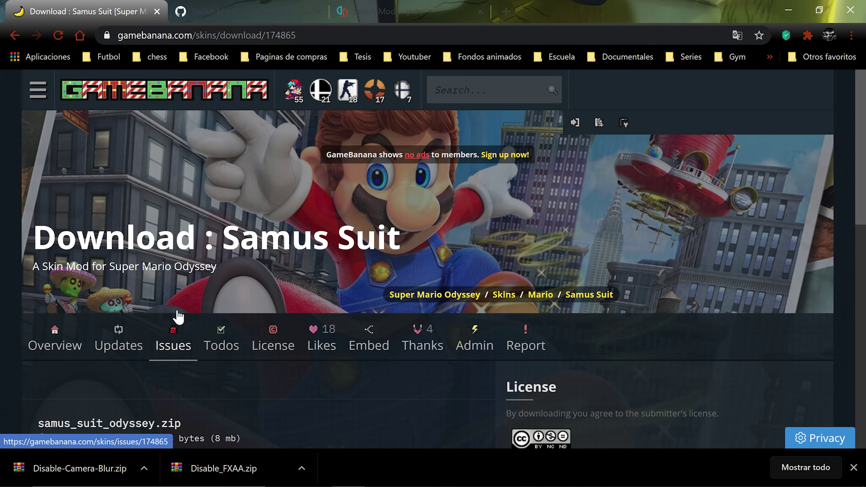
# Return to the Samus Suit overview page, view its screenshots enlarged and close the image viewer.
pyautogui.click(15, 35)
pyautogui.scroll(-5, 236, 374)
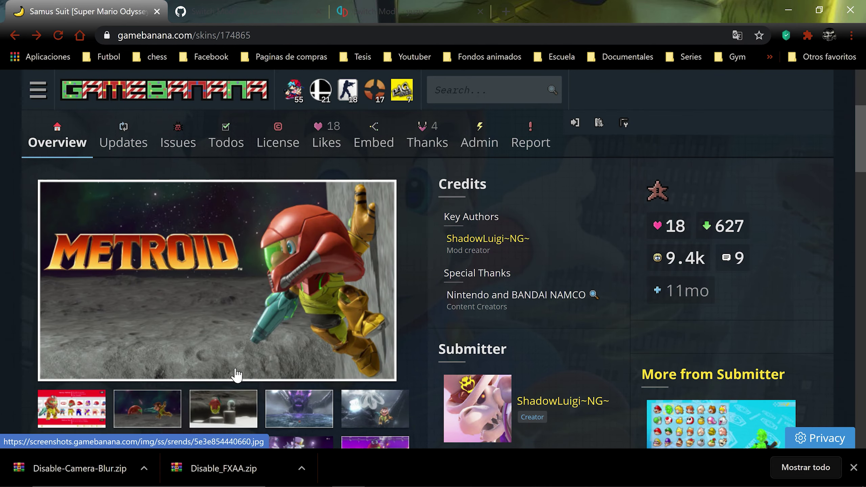
pyautogui.scroll(-2, 246, 282)
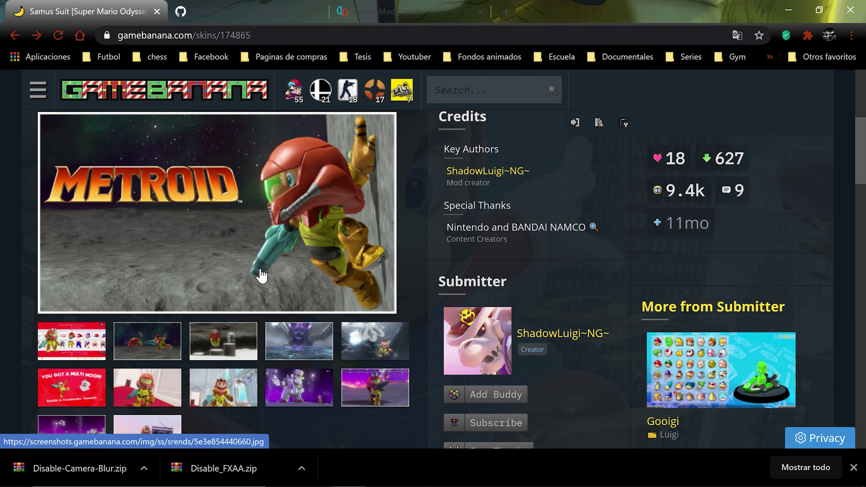
pyautogui.scroll(-2, 270, 266)
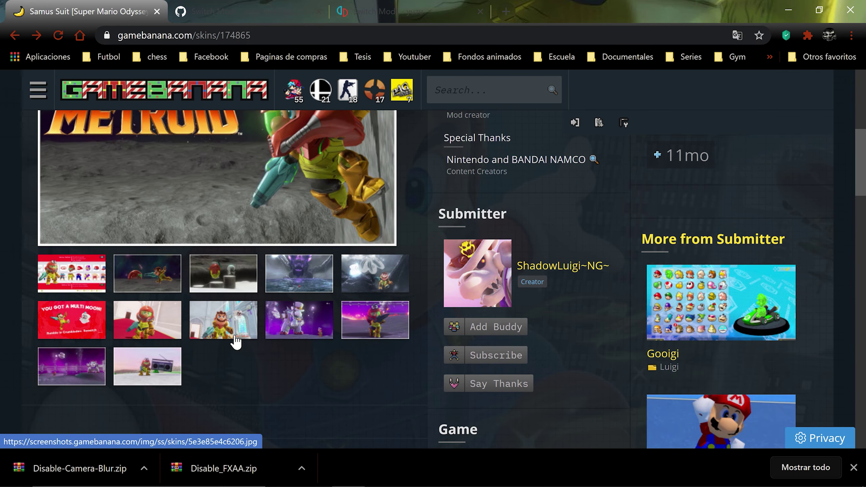
pyautogui.click(148, 330)
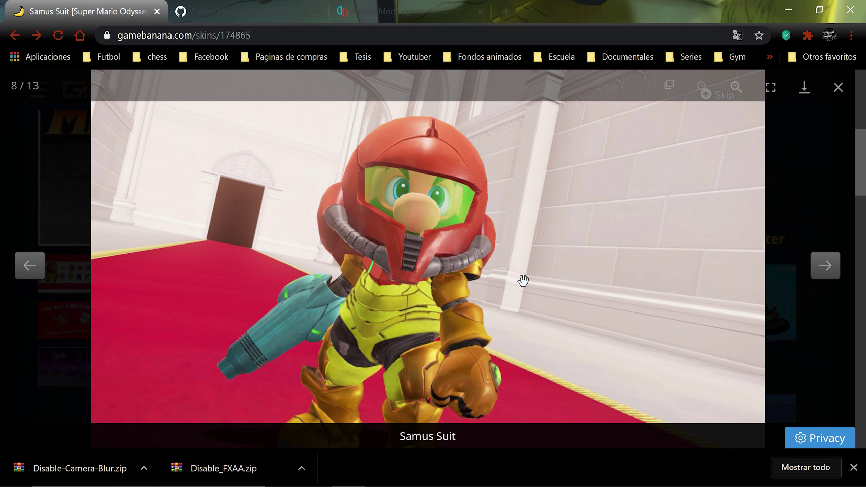
pyautogui.click(829, 268)
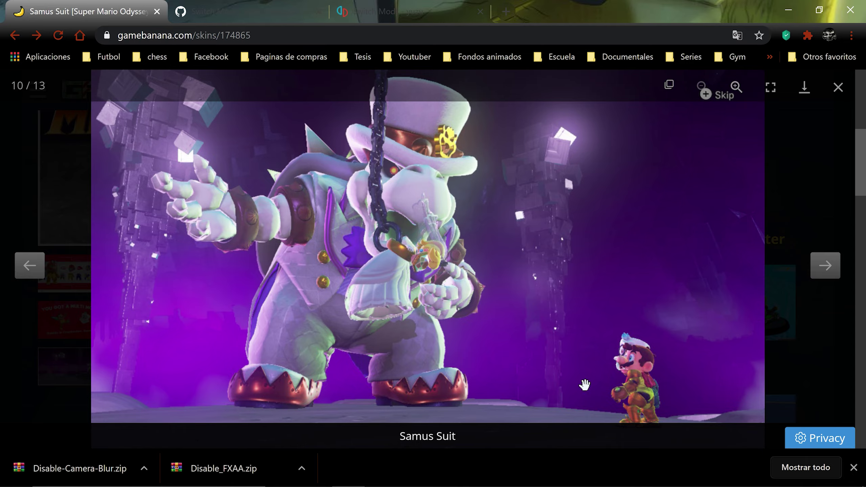
pyautogui.click(838, 88)
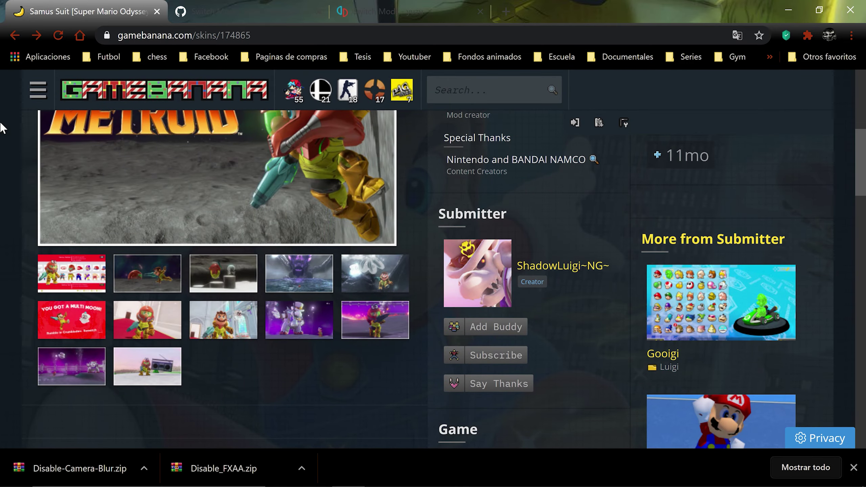
# Go back to the Super Mario Odyssey skins list and look through the available skin mods.
pyautogui.click(14, 36)
pyautogui.scroll(-10, 291, 344)
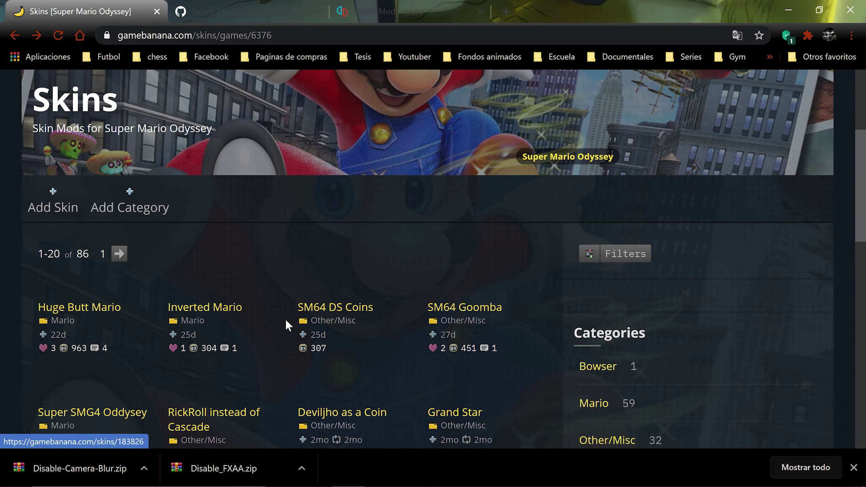
pyautogui.scroll(10, 286, 318)
pyautogui.scroll(-10, 281, 308)
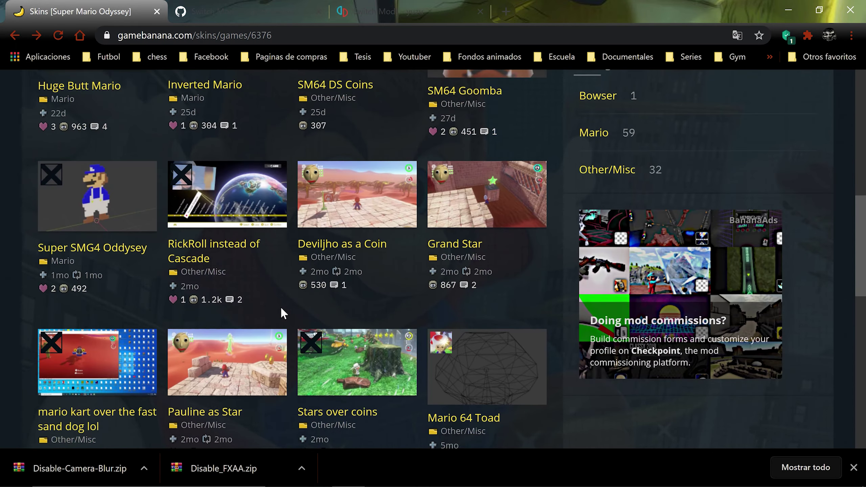
pyautogui.scroll(10, 280, 306)
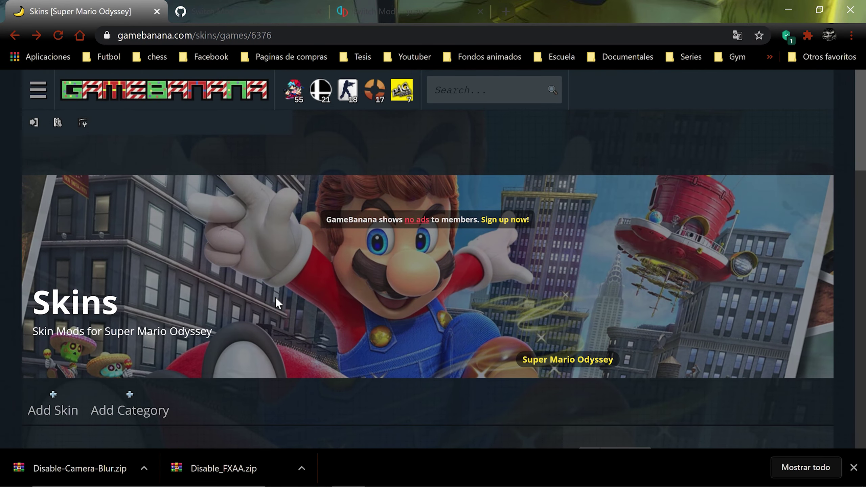
# Open the GameBanana home page, dismiss the browser's downloads bar and look over the trending games.
pyautogui.click(163, 85)
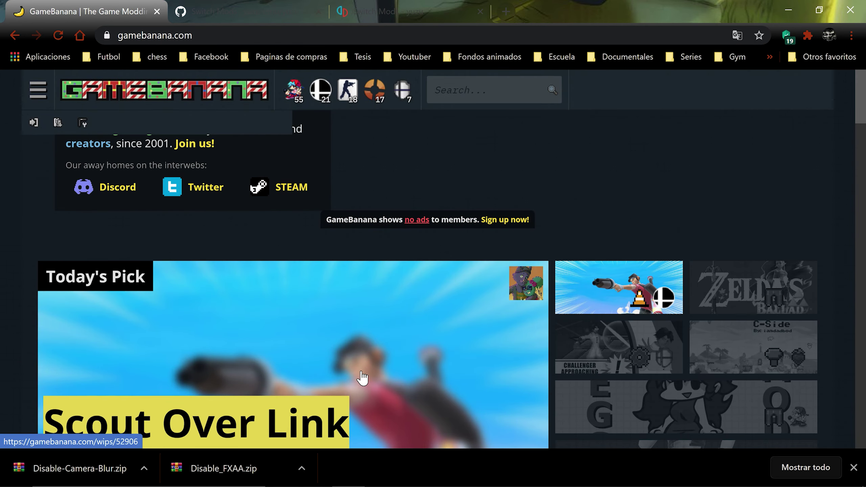
pyautogui.scroll(-4, 371, 357)
pyautogui.scroll(-4, 371, 357)
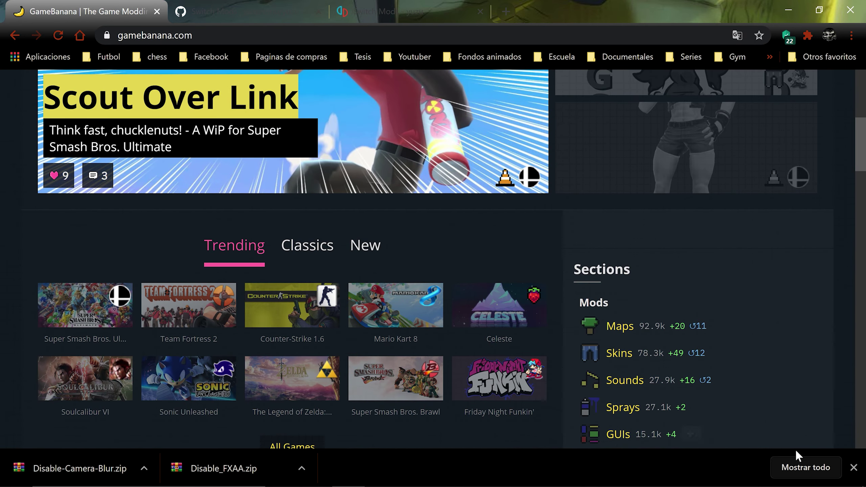
pyautogui.click(854, 468)
pyautogui.scroll(-5, 248, 342)
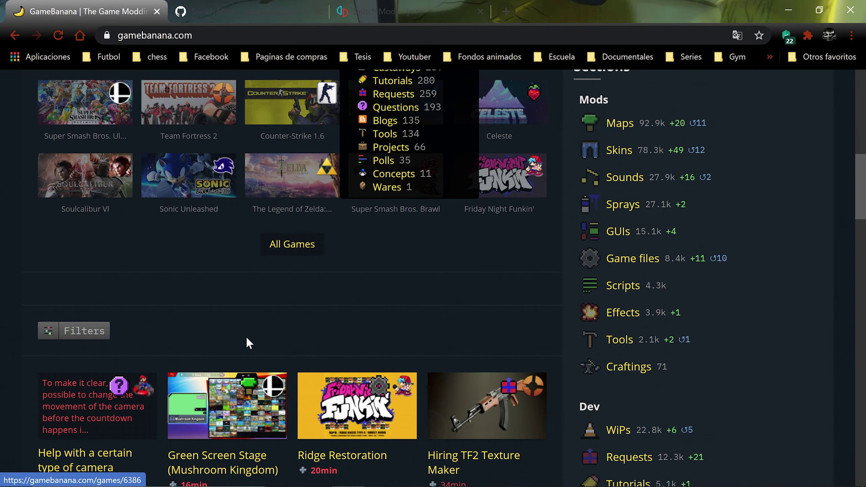
pyautogui.scroll(12, 251, 334)
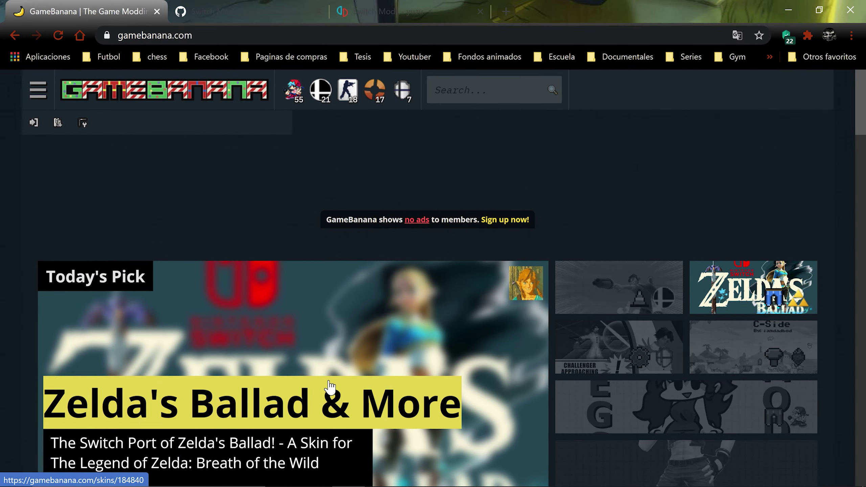
pyautogui.scroll(-10, 329, 358)
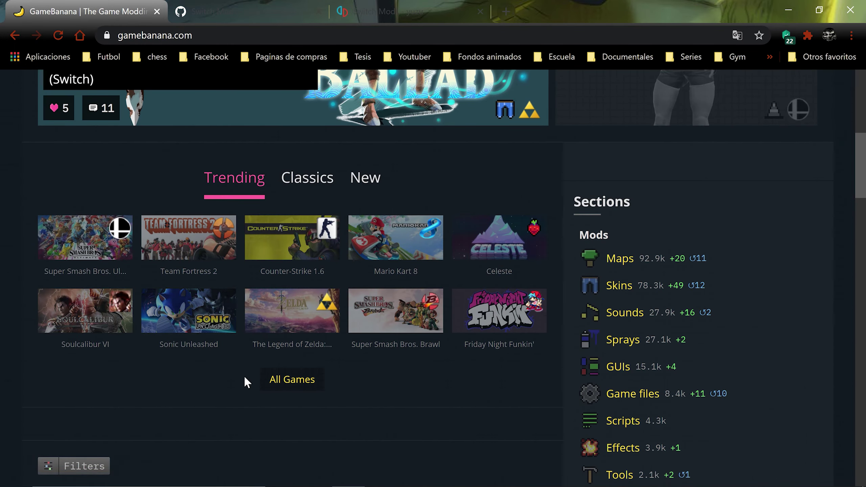
# Open the list of all games and look through the titles that have mods, down to Pokemon Sword & Shield.
pyautogui.click(306, 388)
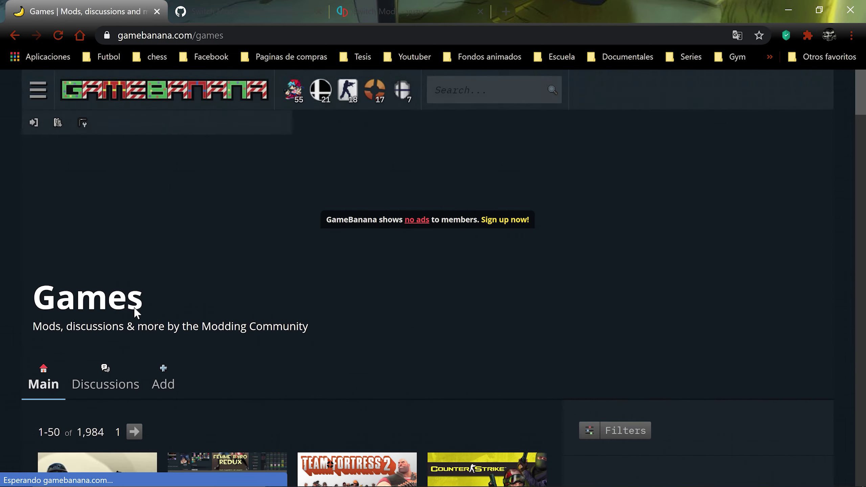
pyautogui.scroll(-6, 141, 306)
pyautogui.scroll(-9, 257, 329)
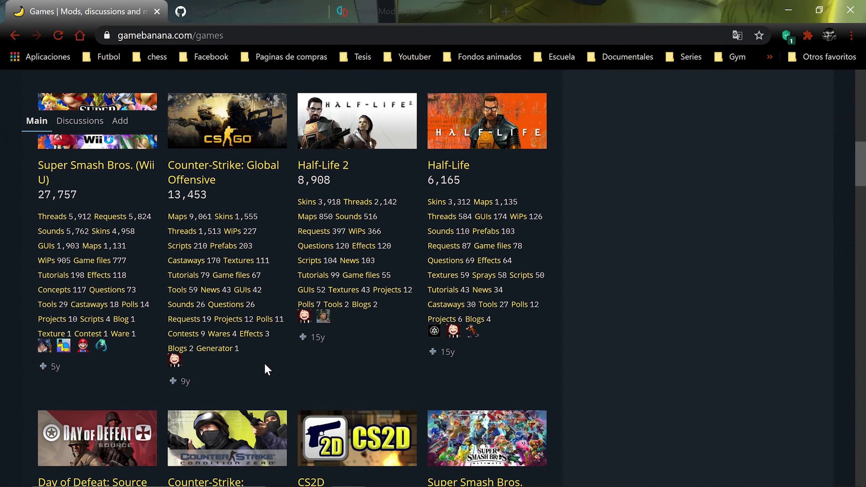
pyautogui.scroll(-5, 265, 364)
pyautogui.scroll(20, 275, 363)
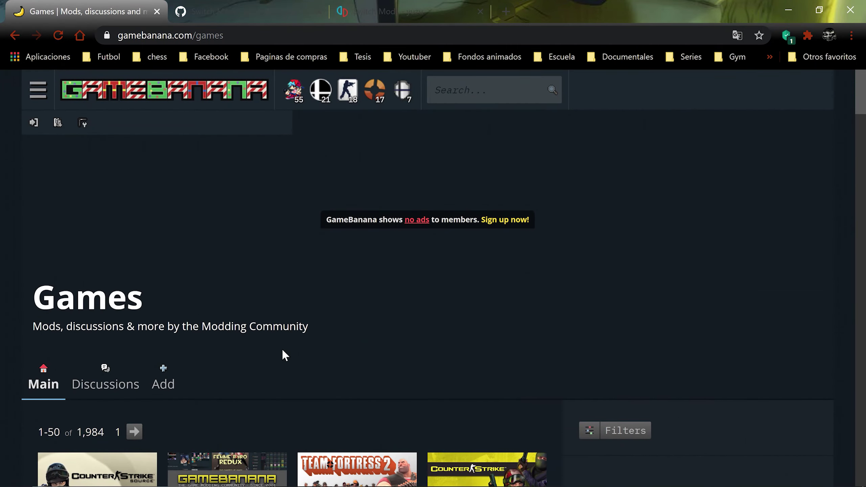
pyautogui.click(430, 97)
pyautogui.scroll(-20, 280, 234)
pyautogui.scroll(-20, 154, 283)
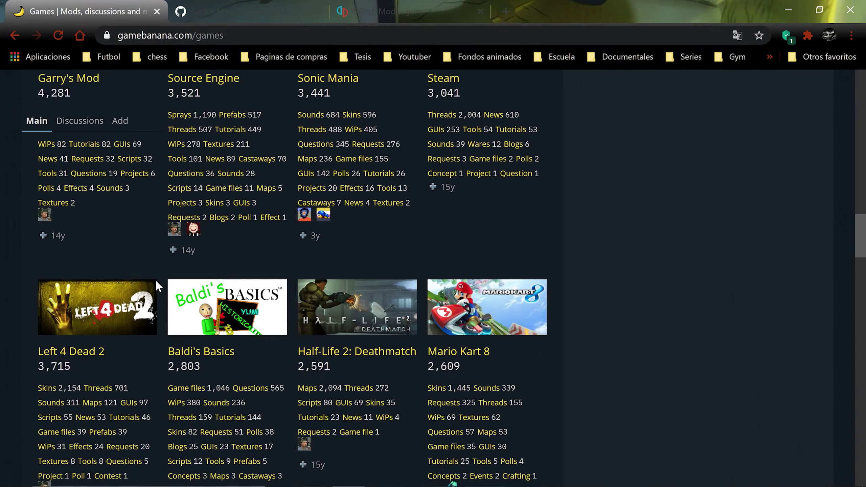
pyautogui.scroll(-6, 156, 282)
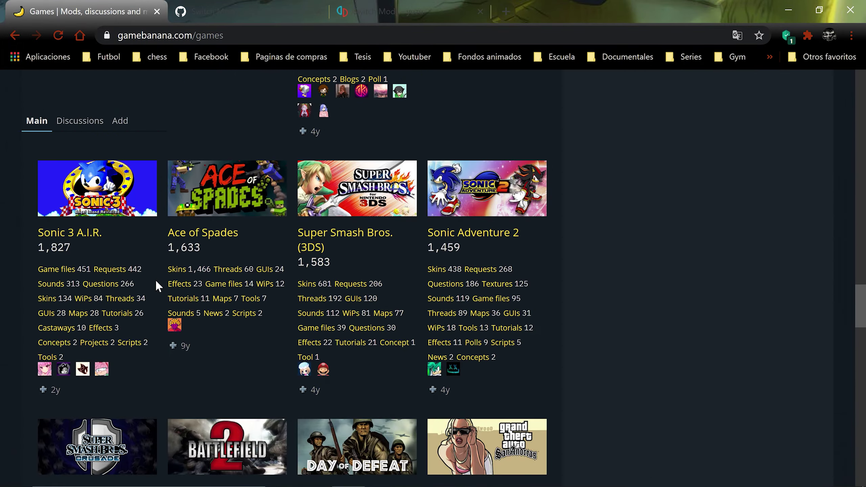
pyautogui.scroll(-15, 155, 281)
pyautogui.scroll(-2, 154, 279)
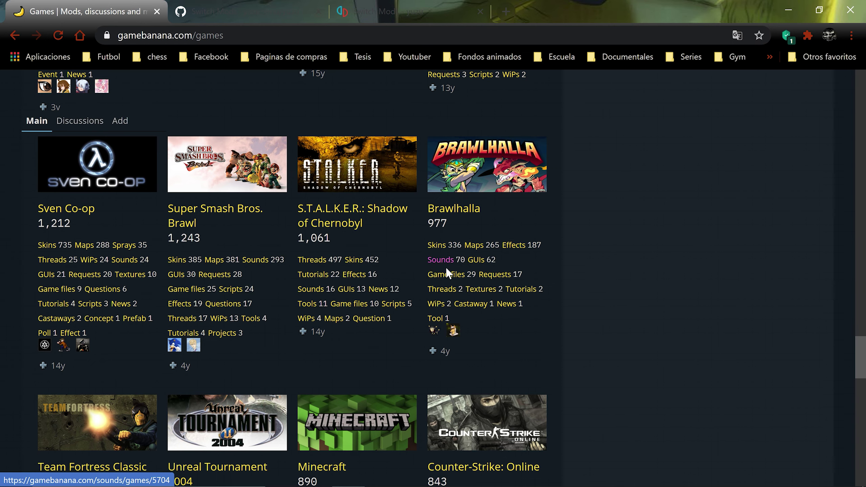
pyautogui.scroll(-8, 157, 289)
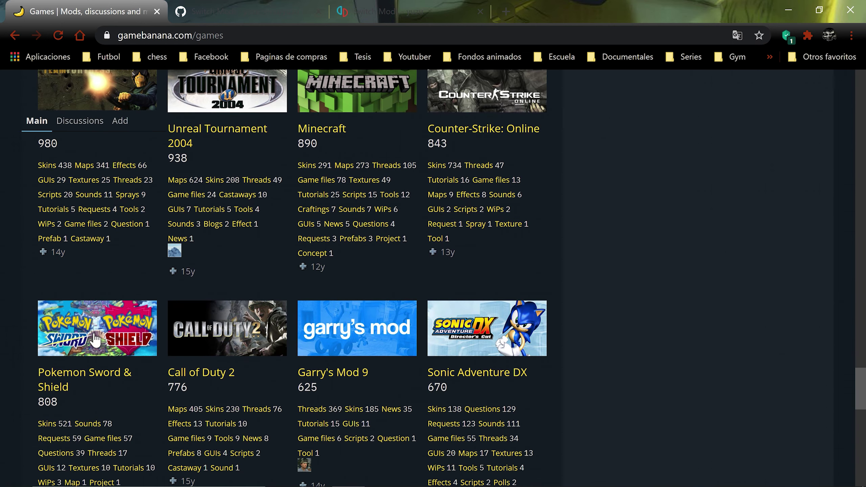
pyautogui.scroll(-2, 95, 339)
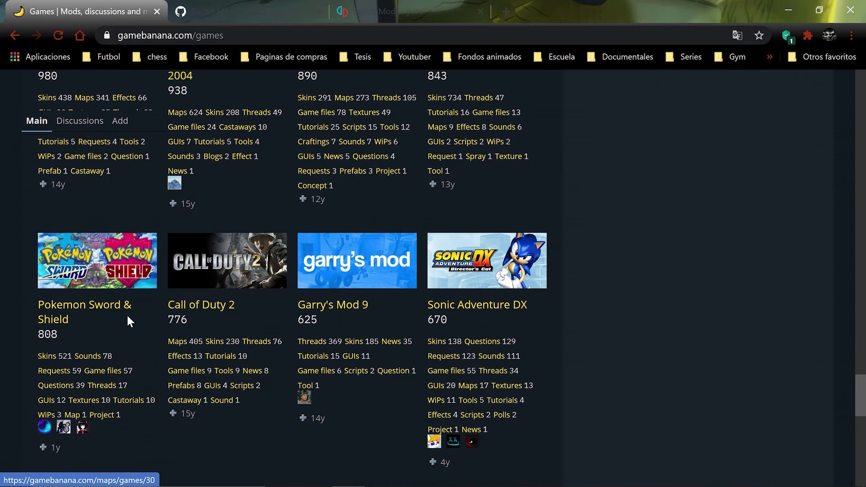
pyautogui.scroll(20, 529, 310)
pyautogui.scroll(20, 719, 274)
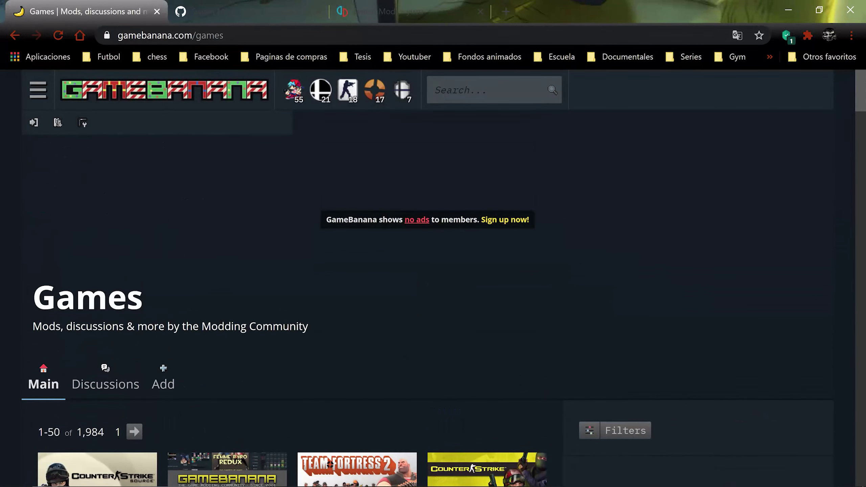
# Search GameBanana for "super mario odyssey" and look through the results and their game and section filters.
pyautogui.click(435, 90)
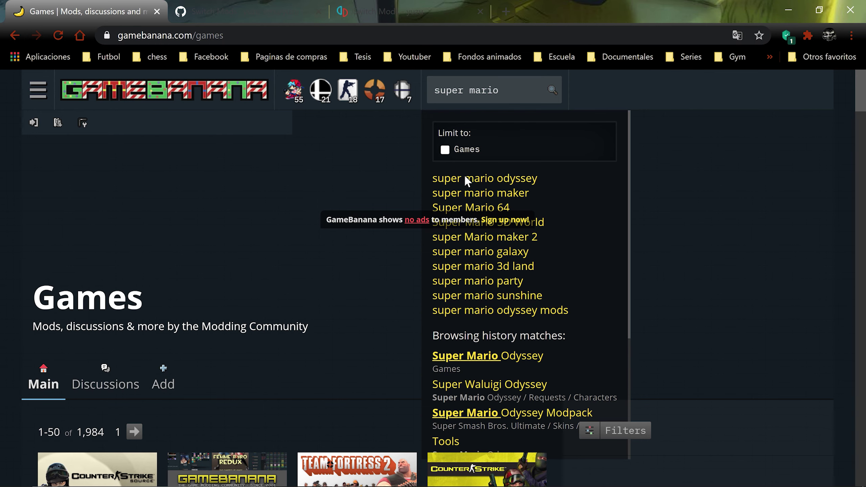
pyautogui.click(479, 178)
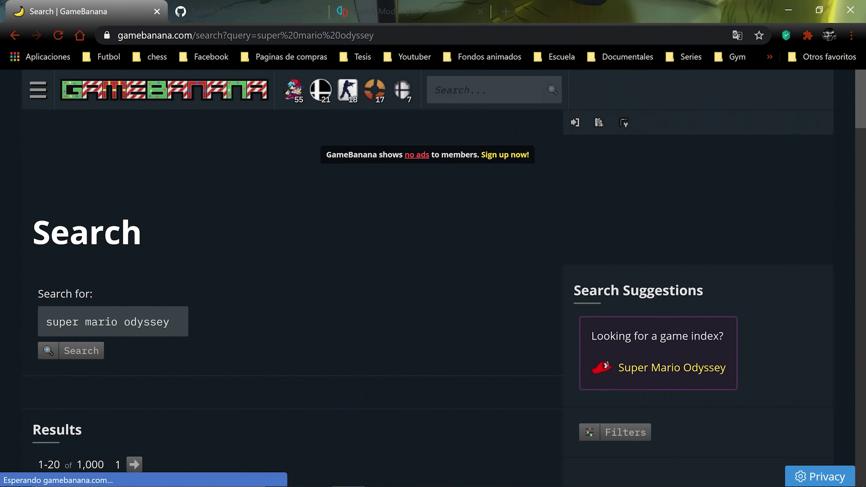
pyautogui.scroll(-5, 132, 341)
pyautogui.scroll(-6, 194, 327)
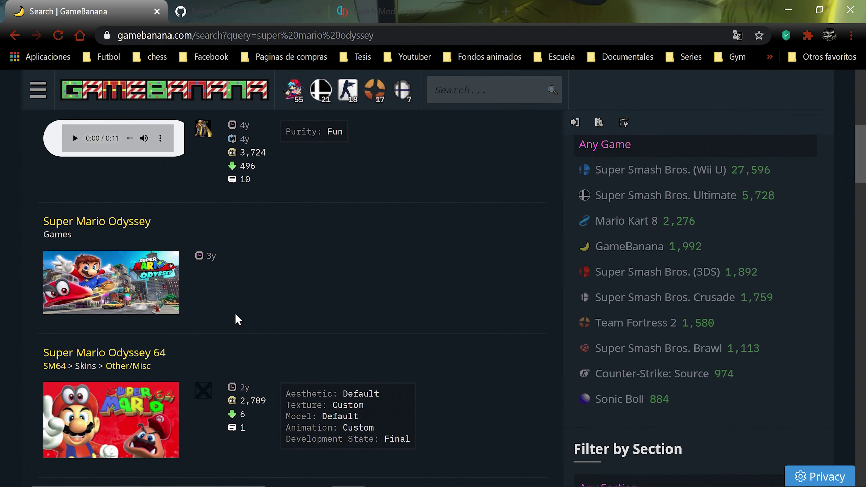
pyautogui.scroll(5, 205, 348)
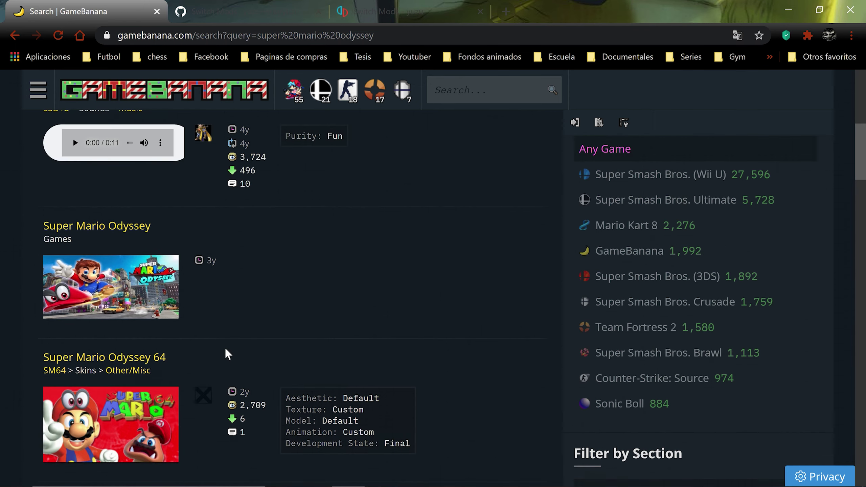
pyautogui.scroll(4, 417, 289)
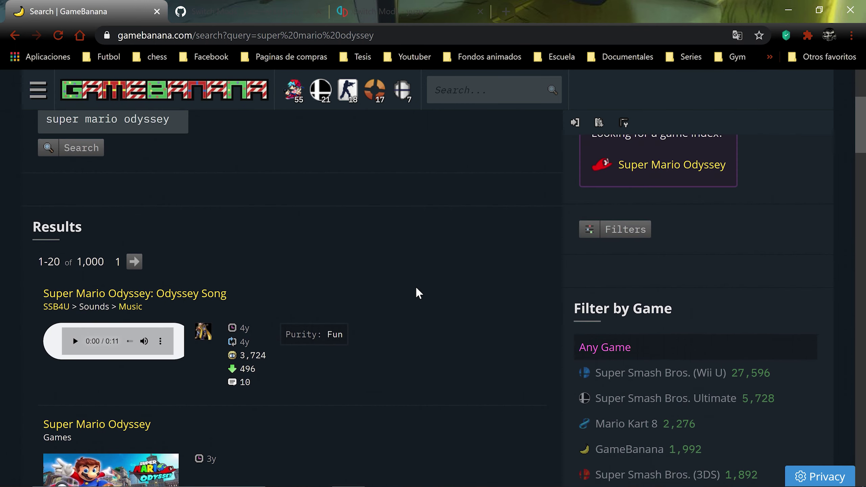
pyautogui.scroll(-1, 341, 238)
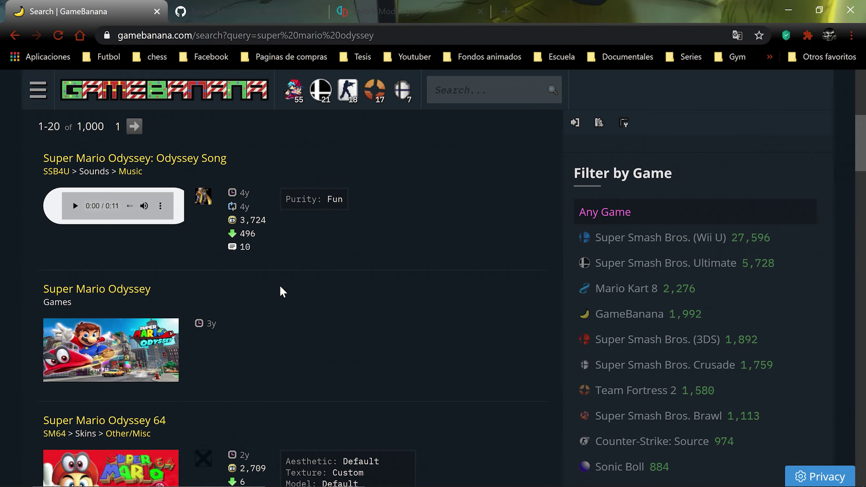
pyautogui.scroll(-5, 280, 288)
pyautogui.scroll(-4, 280, 288)
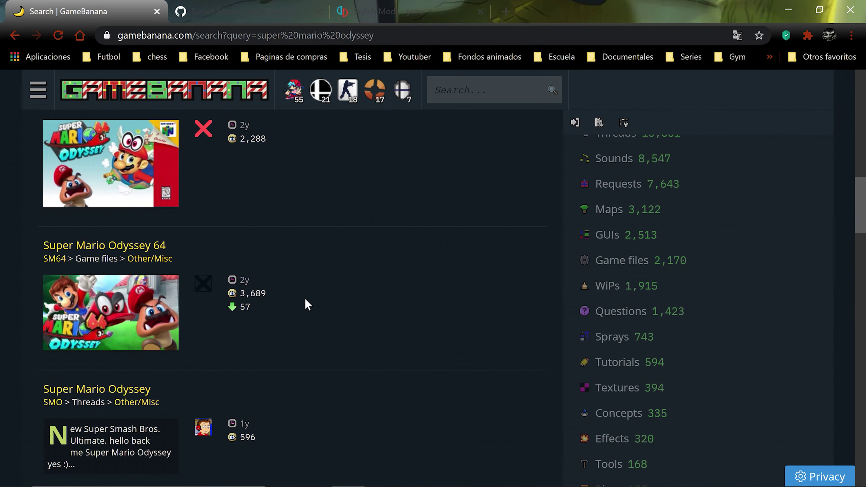
pyautogui.scroll(-2, 294, 298)
pyautogui.scroll(8, 263, 290)
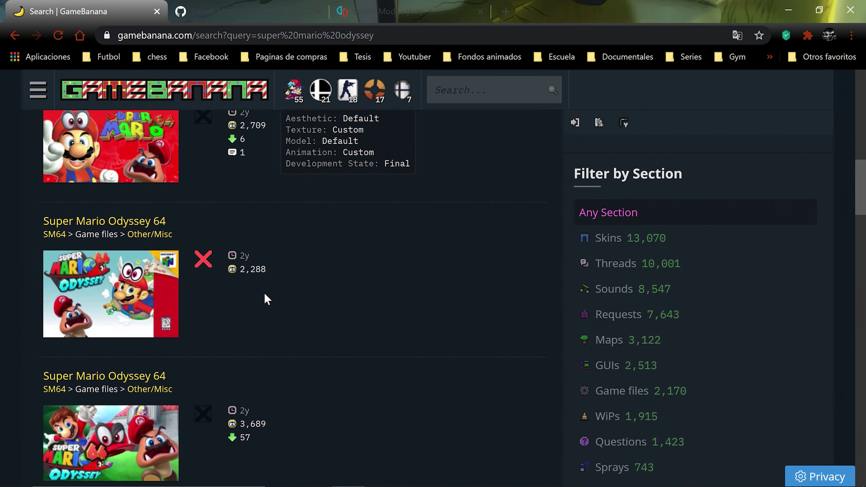
# Open the Super Mario Odyssey game page from the search results and look through its featured mods, new submissions and sections.
pyautogui.scroll(5, 263, 291)
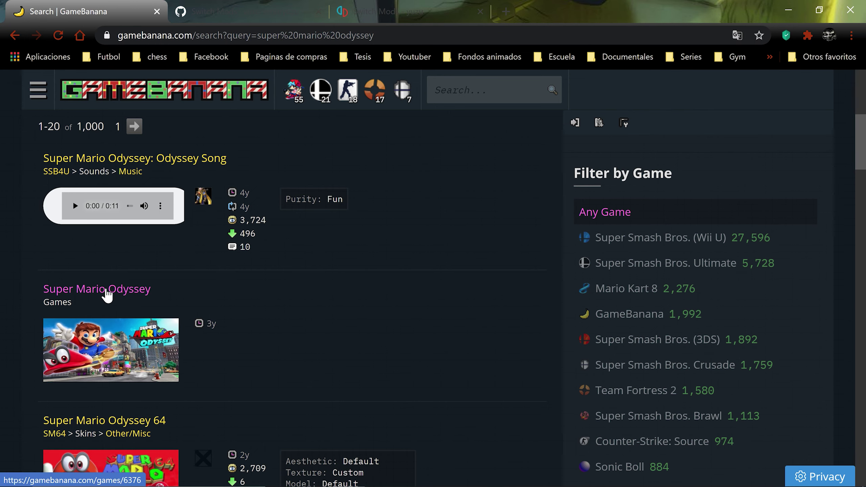
pyautogui.click(106, 291)
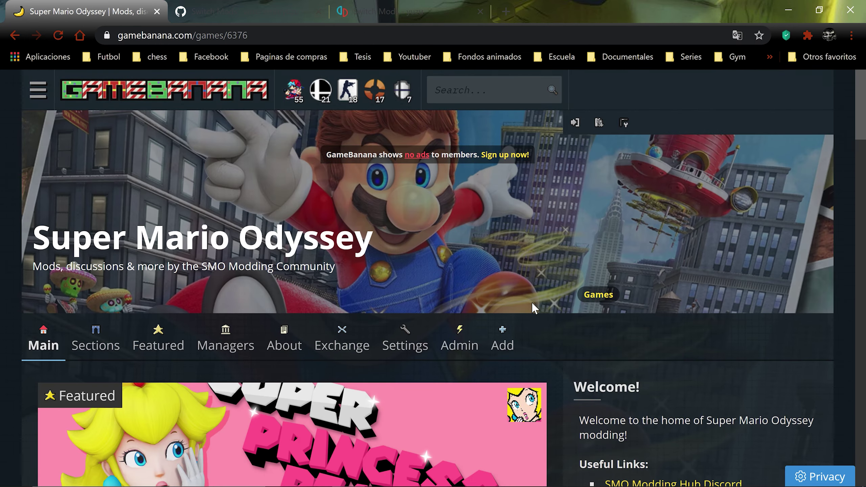
pyautogui.scroll(-6, 531, 303)
pyautogui.moveTo(443, 348)
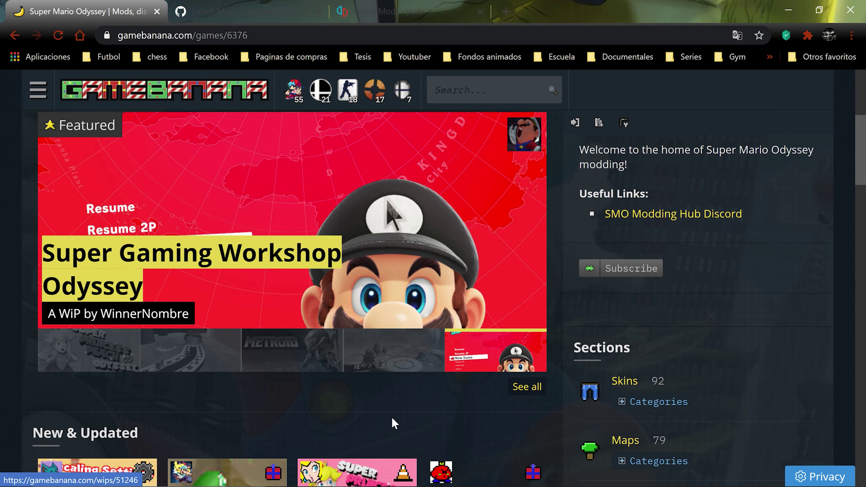
pyautogui.scroll(-2, 392, 421)
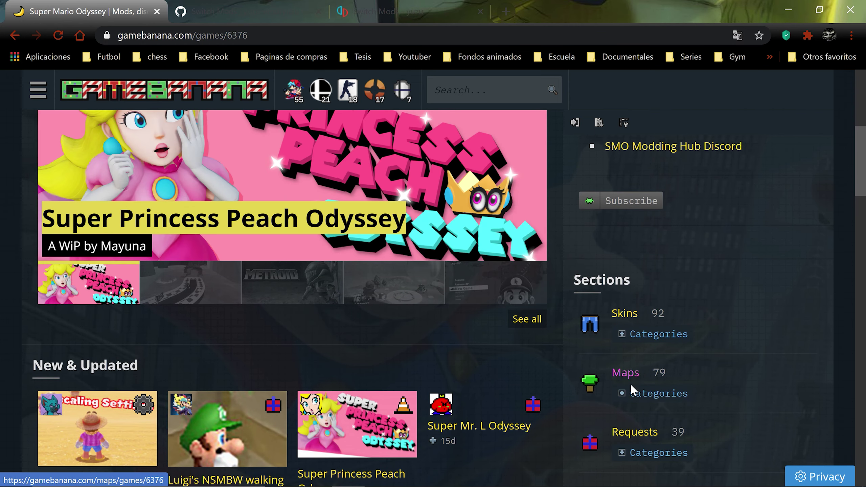
pyautogui.scroll(-5, 614, 378)
pyautogui.scroll(-3, 641, 320)
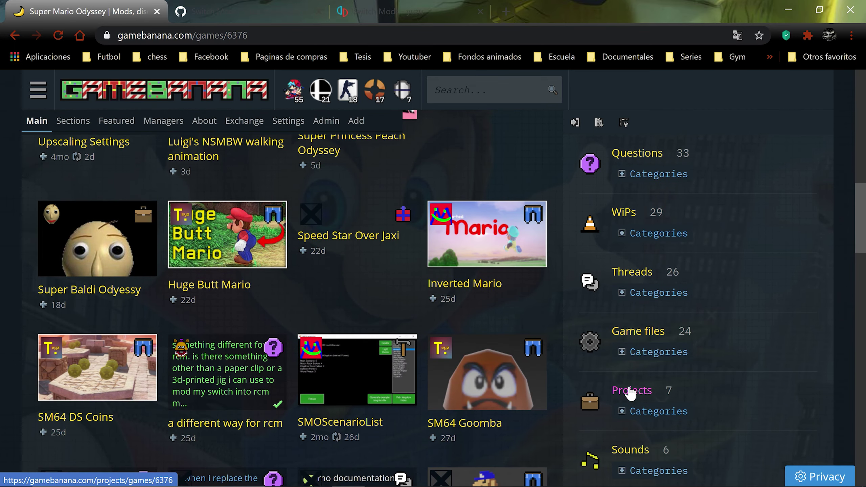
pyautogui.scroll(-3, 633, 384)
pyautogui.scroll(-2, 622, 399)
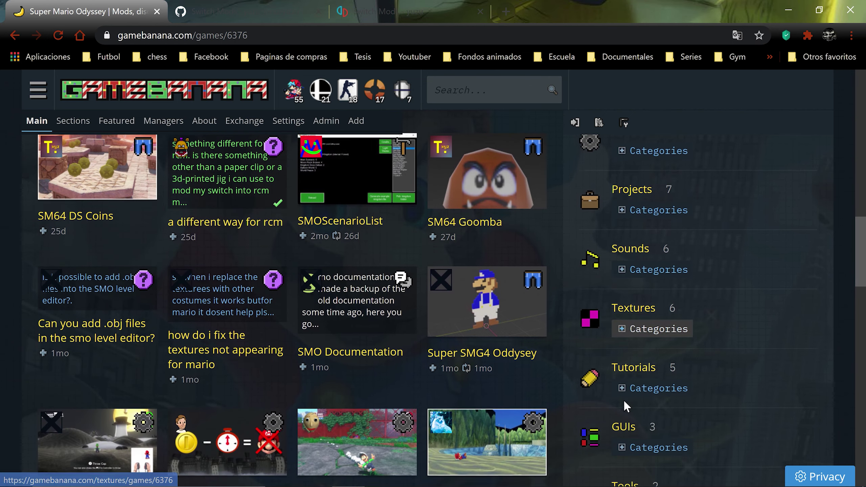
pyautogui.scroll(4, 204, 320)
pyautogui.scroll(7, 204, 320)
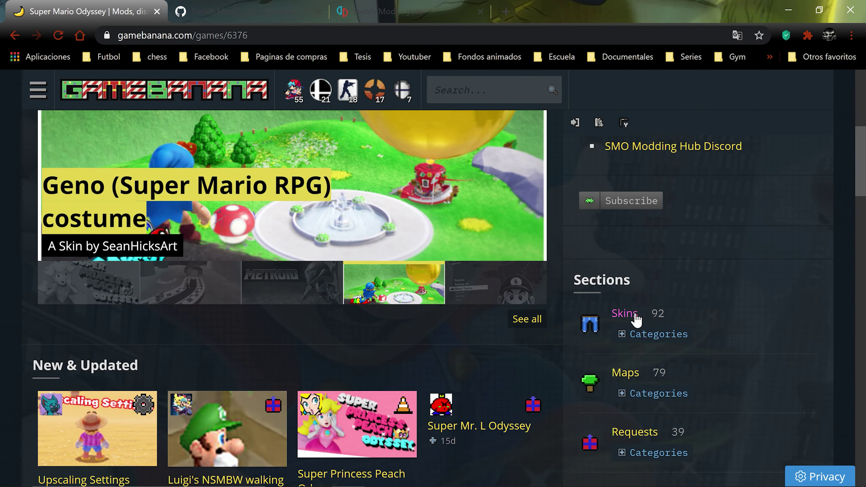
# Open the Super Mario Odyssey skins section and look through the skin mods, loading more of them past the first 20.
pyautogui.click(636, 316)
pyautogui.scroll(-3, 148, 361)
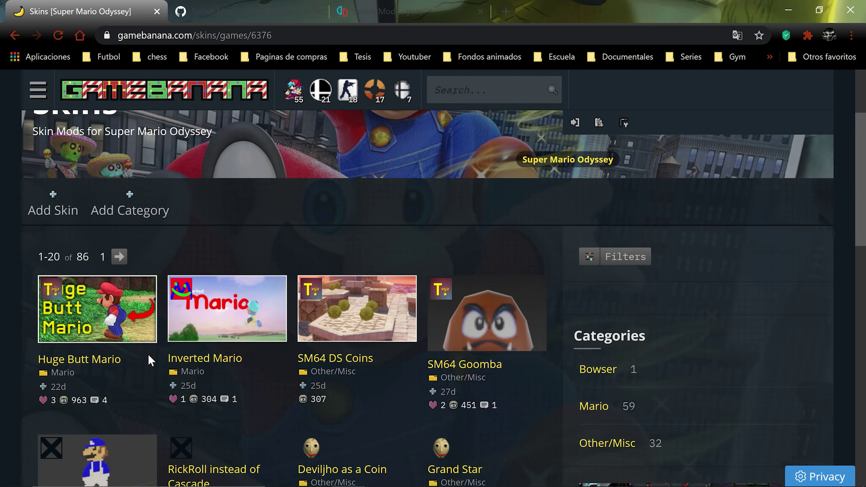
pyautogui.scroll(-5, 149, 352)
pyautogui.scroll(-6, 151, 350)
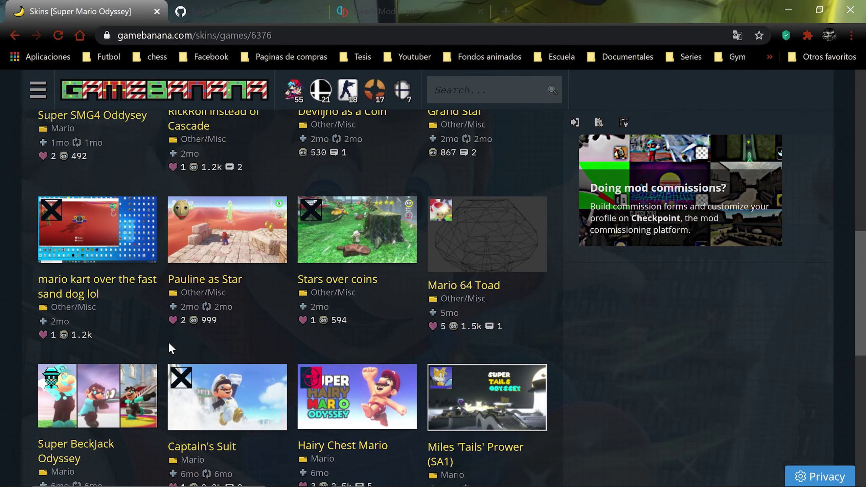
pyautogui.scroll(-3, 188, 337)
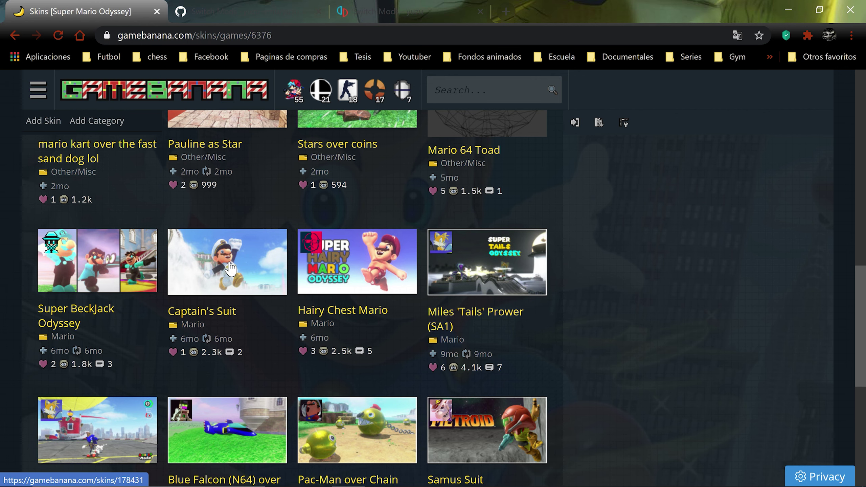
pyautogui.scroll(-3, 219, 287)
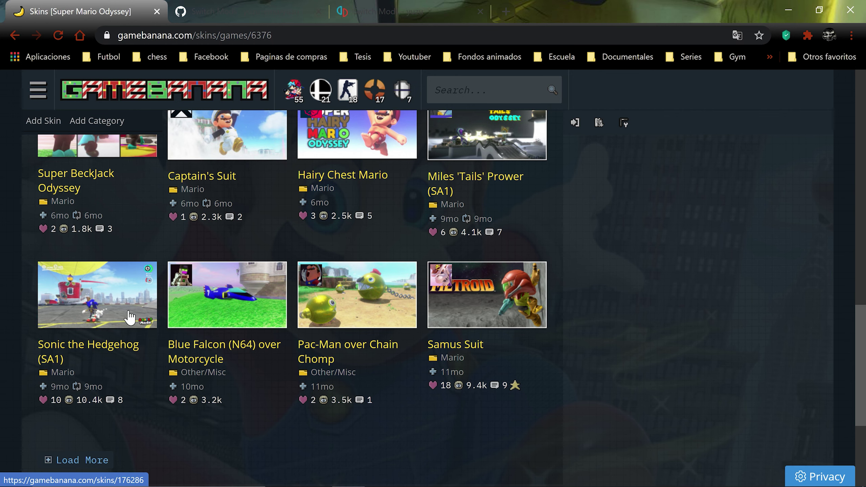
pyautogui.scroll(-4, 103, 324)
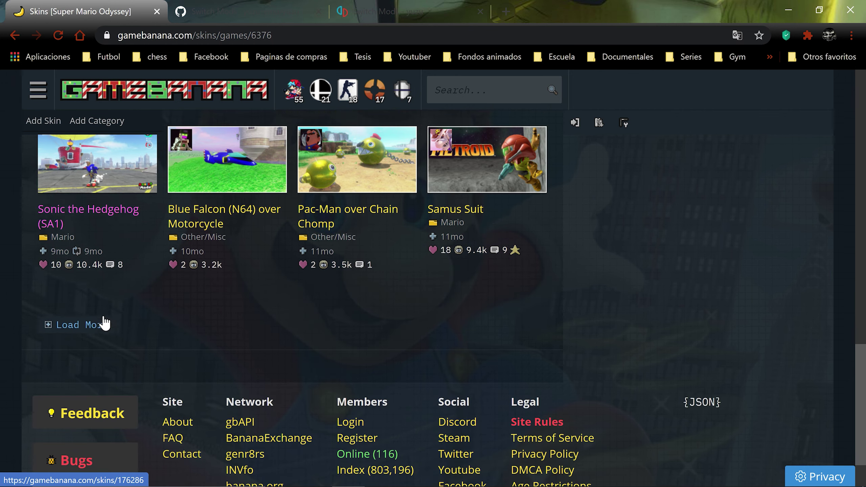
pyautogui.click(95, 338)
pyautogui.scroll(-4, 95, 338)
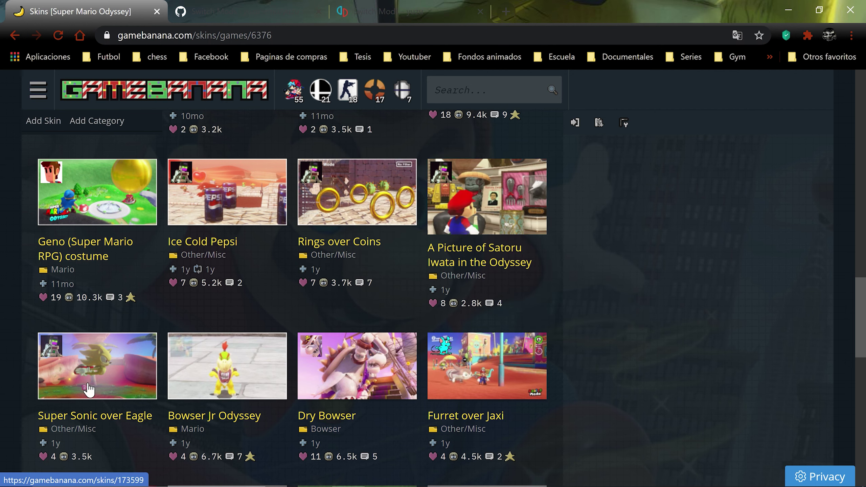
pyautogui.scroll(-4, 568, 387)
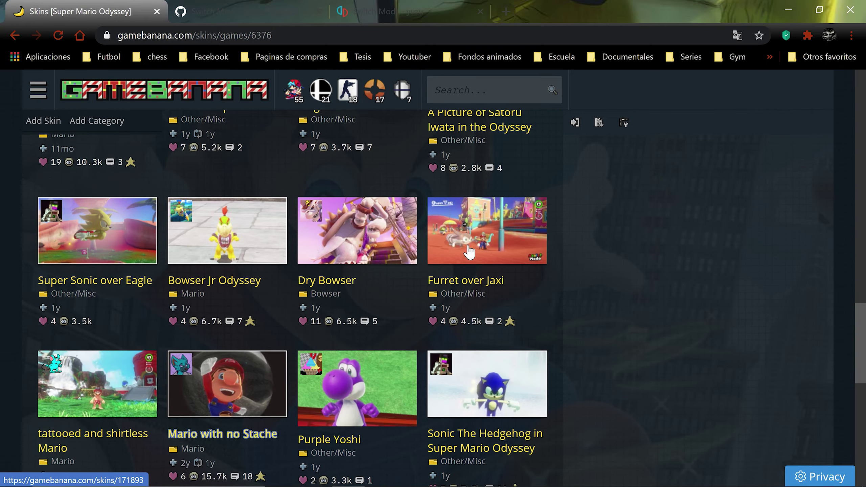
pyautogui.scroll(-4, 468, 238)
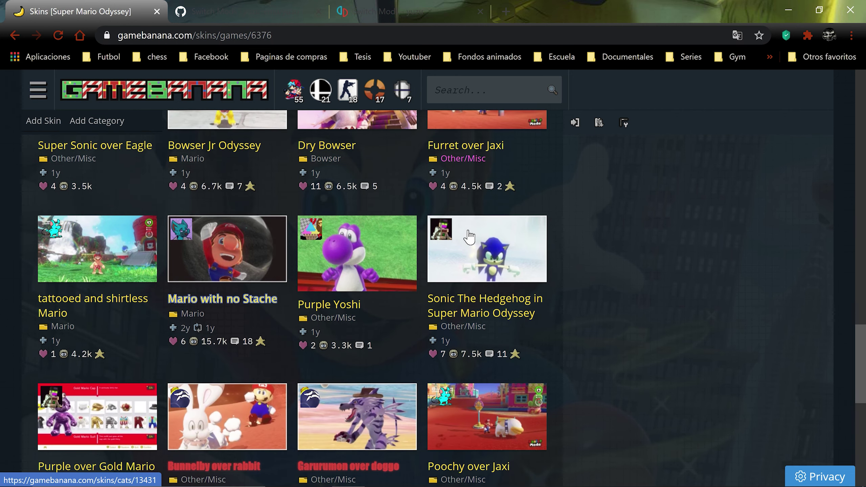
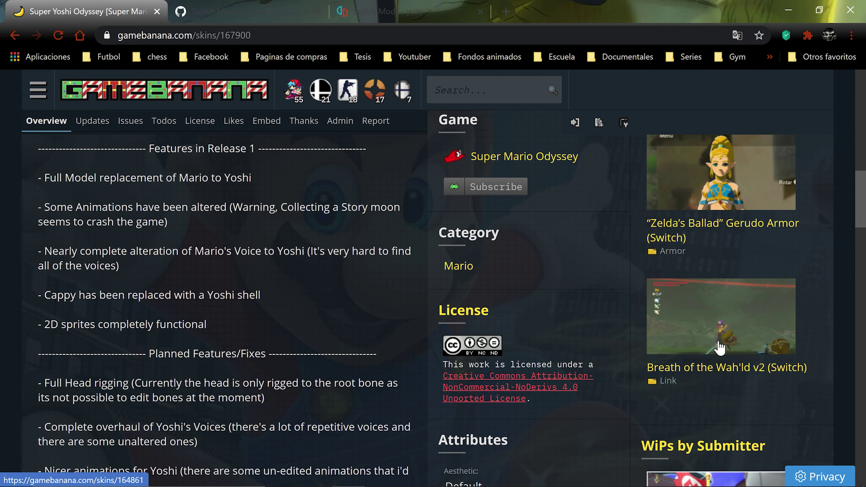
# Download super_yoshi_odyssey.zip from the Super Yoshi Odyssey mod page and save it to the desktop (Escritorio).
pyautogui.scroll(-6, 733, 340)
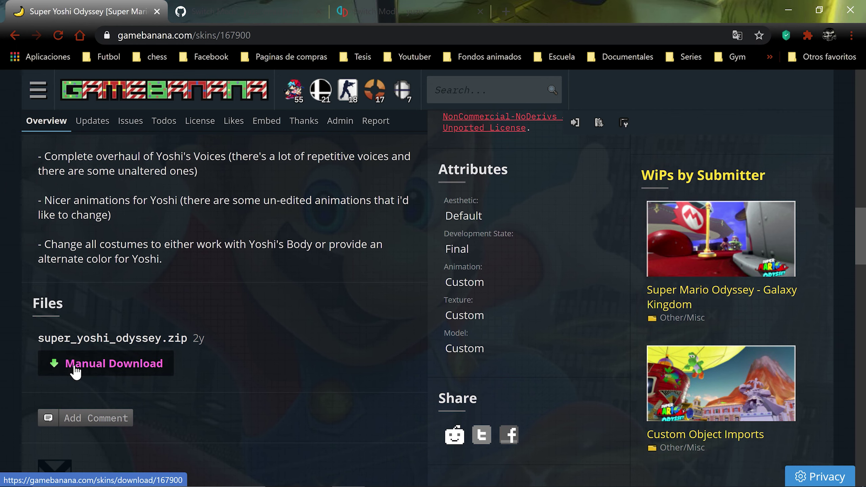
pyautogui.click(75, 370)
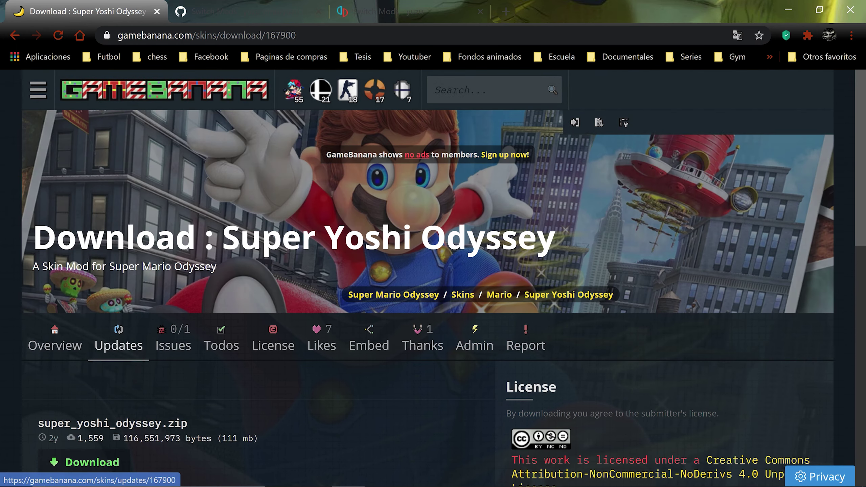
pyautogui.scroll(-5, 163, 267)
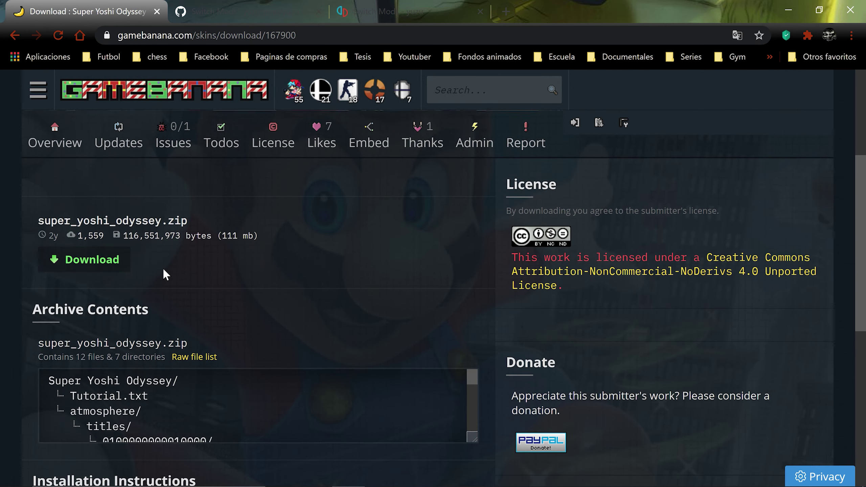
pyautogui.click(75, 261)
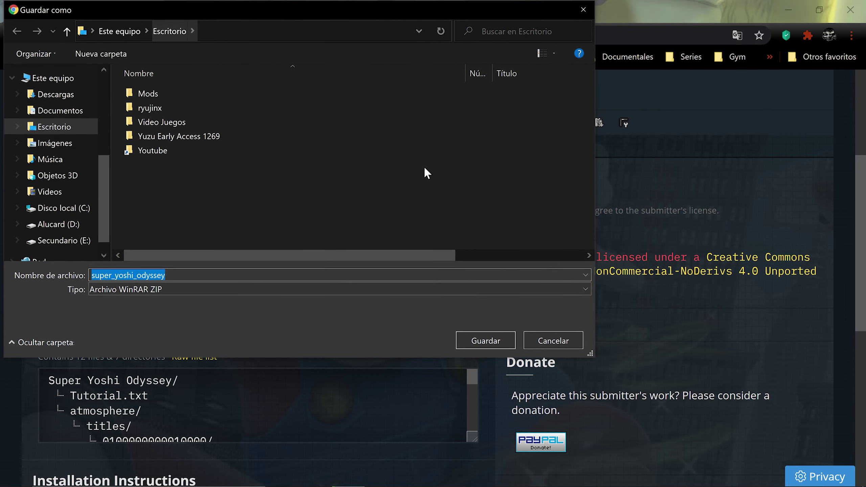
pyautogui.click(483, 340)
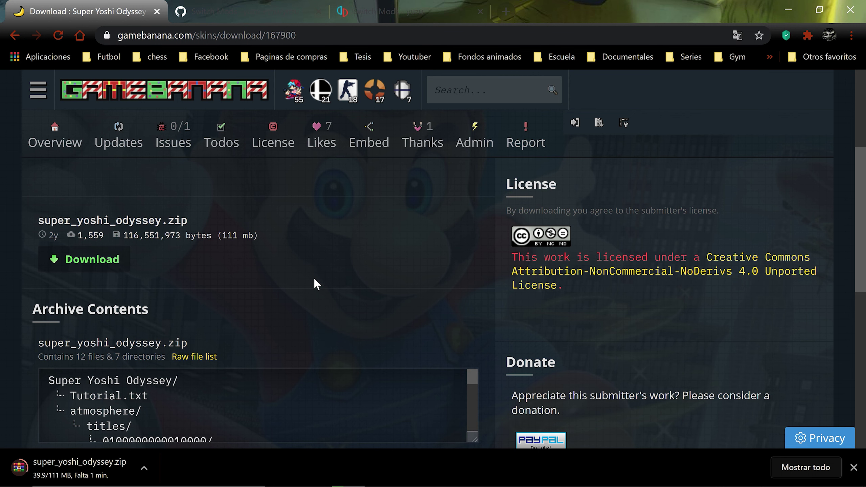
pyautogui.scroll(-2, 233, 316)
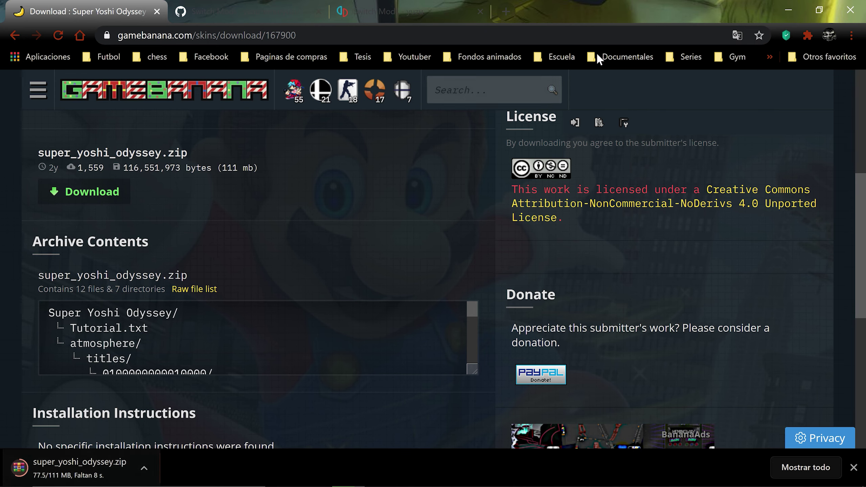
# Move the super_yoshi_odyssey archive from the desktop into Super Mario Odyssey's mod data folder, opened from yuzu, and extract it there.
pyautogui.click(788, 9)
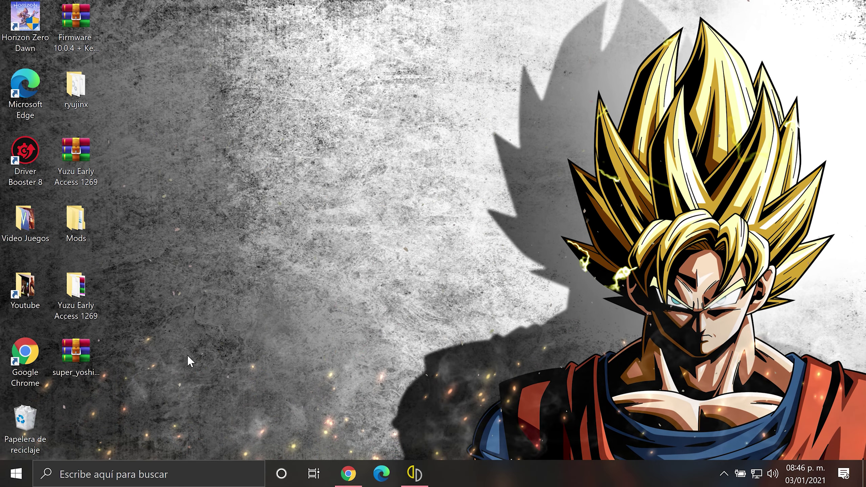
pyautogui.click(80, 352)
pyautogui.rightClick(79, 352)
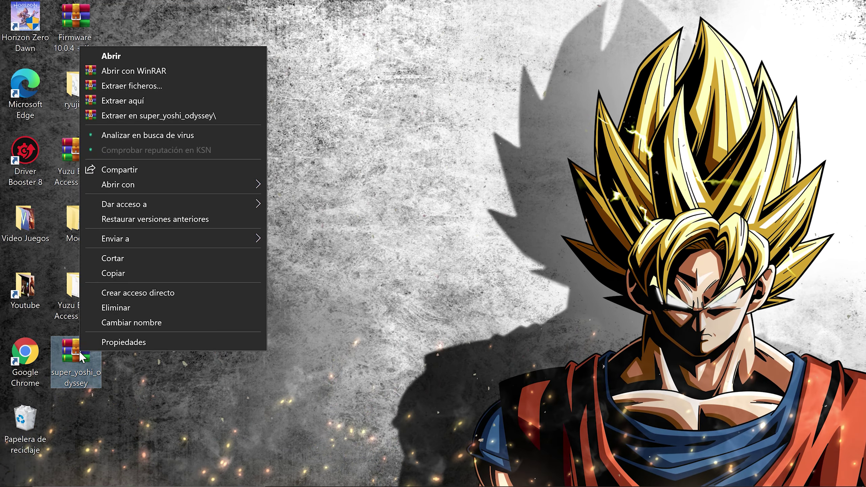
pyautogui.click(122, 260)
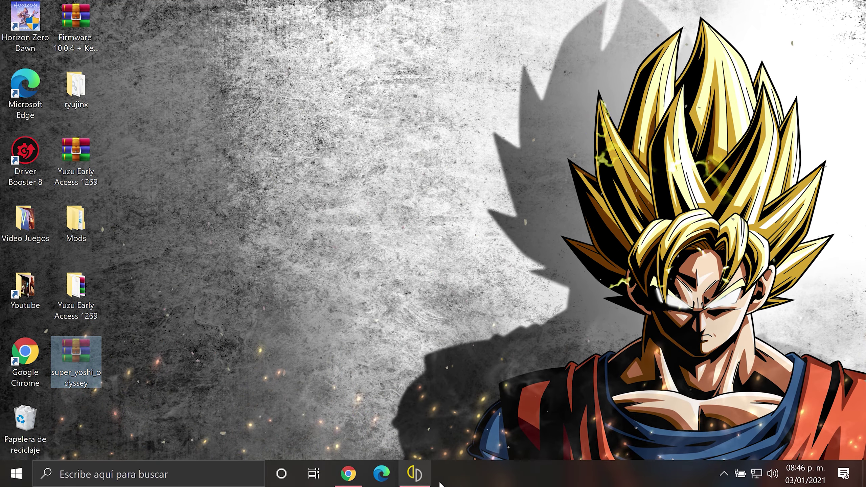
pyautogui.click(414, 472)
pyautogui.rightClick(220, 207)
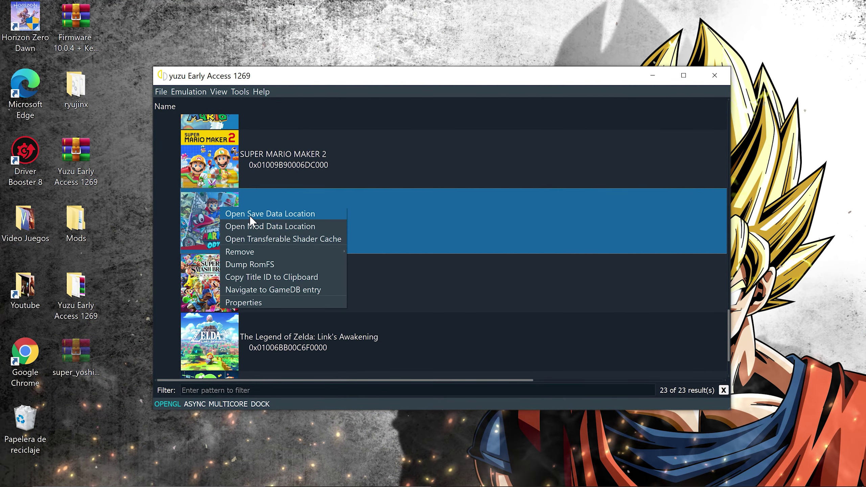
pyautogui.click(262, 227)
pyautogui.rightClick(329, 333)
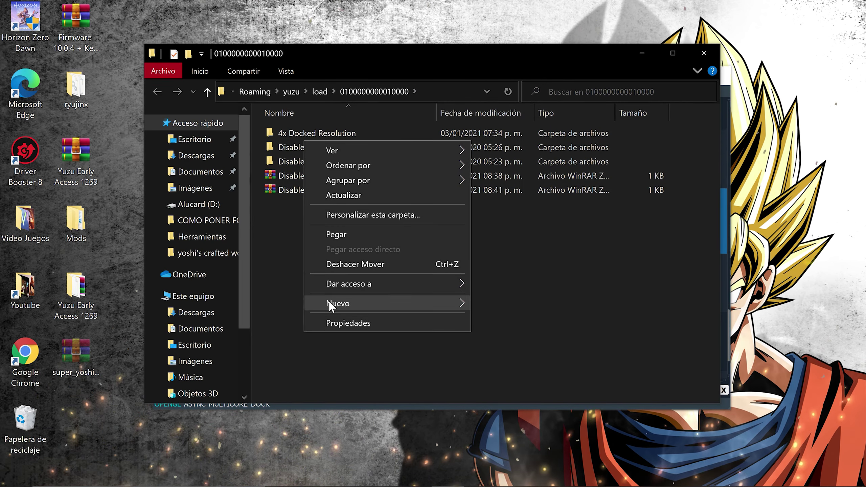
pyautogui.click(341, 233)
pyautogui.rightClick(304, 201)
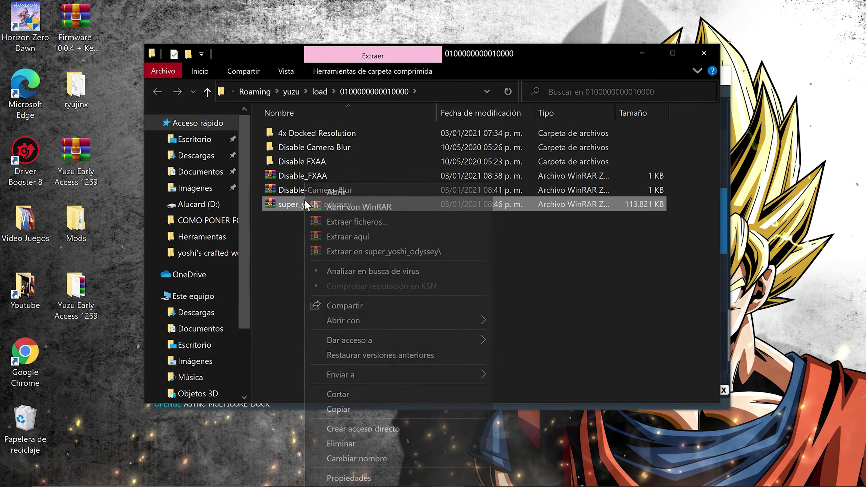
pyautogui.click(328, 235)
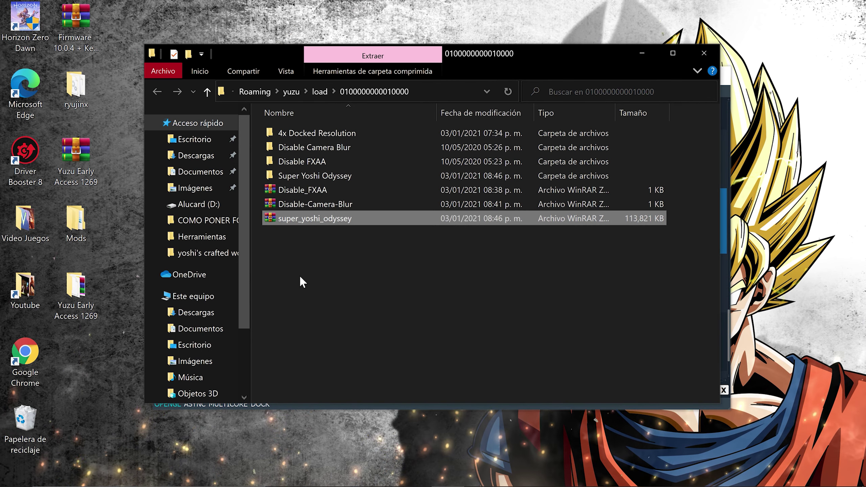
pyautogui.doubleClick(301, 176)
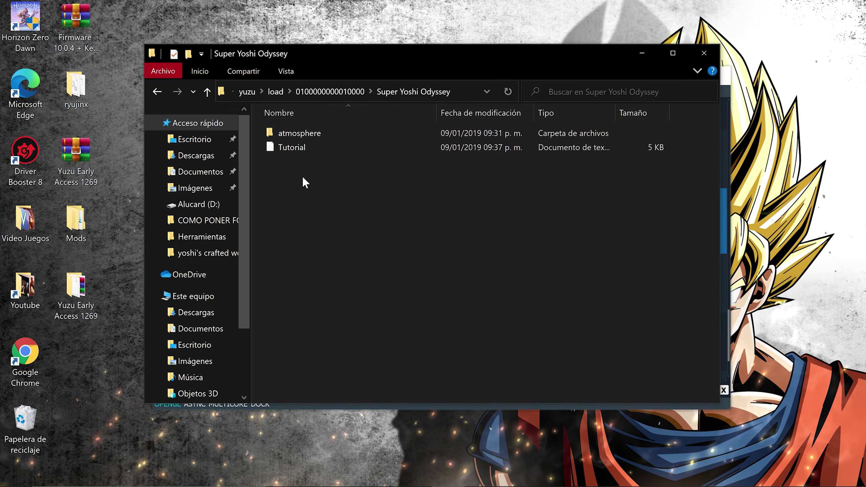
pyautogui.doubleClick(302, 133)
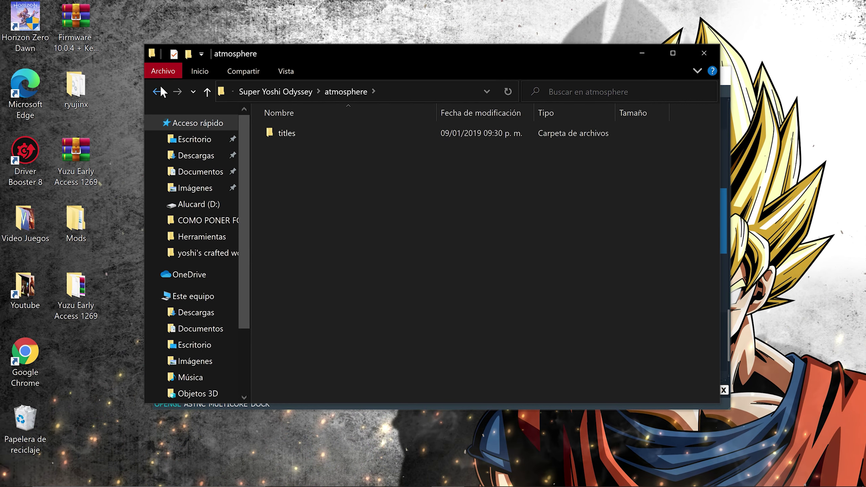
pyautogui.click(155, 90)
pyautogui.doubleClick(296, 135)
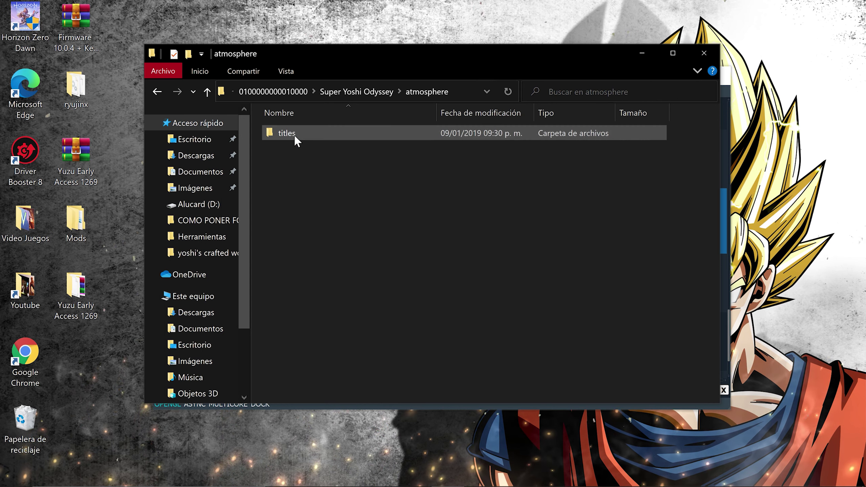
pyautogui.doubleClick(295, 135)
pyautogui.doubleClick(295, 135)
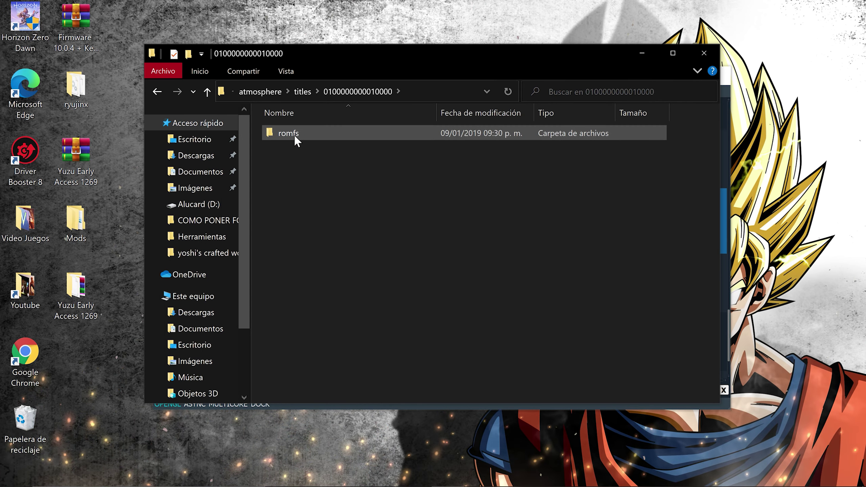
pyautogui.click(285, 136)
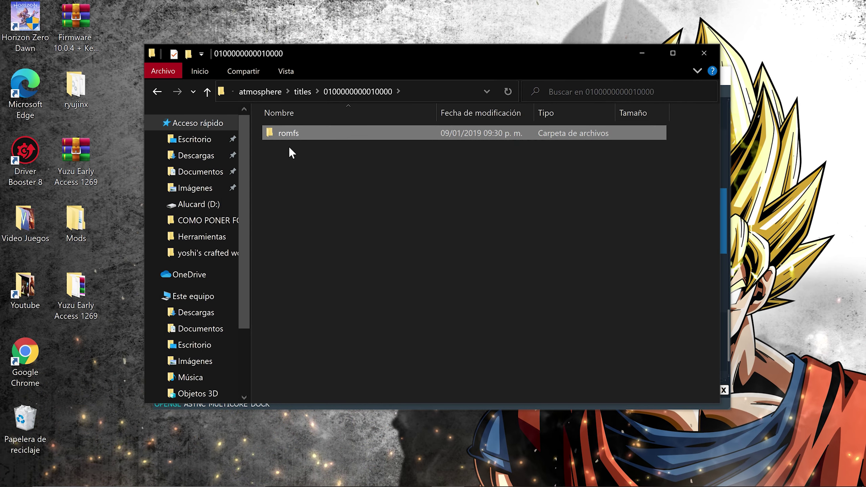
pyautogui.rightClick(289, 133)
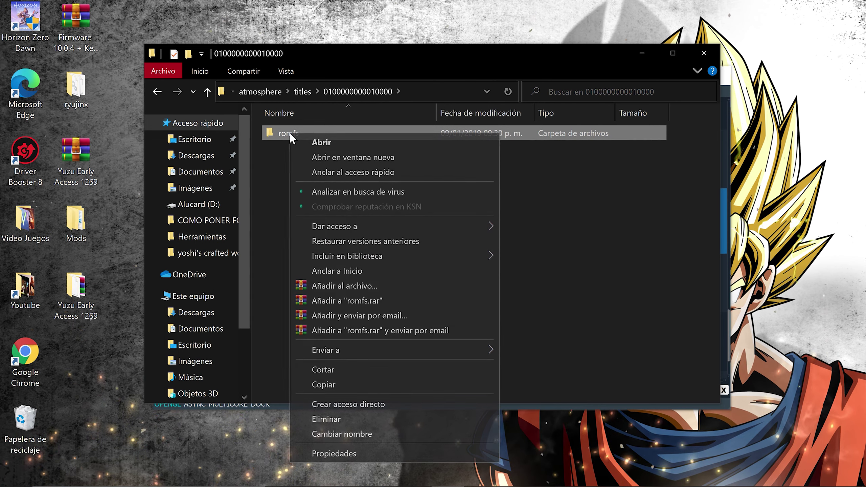
pyautogui.click(339, 370)
# Return to the game's main mod folder and create a new folder named Yoshi there.
pyautogui.click(157, 91)
pyautogui.click(155, 92)
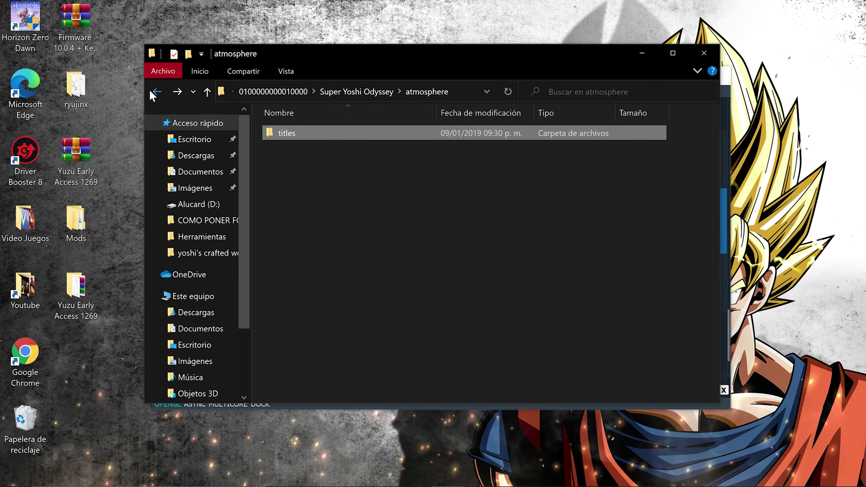
pyautogui.click(155, 92)
pyautogui.click(155, 92)
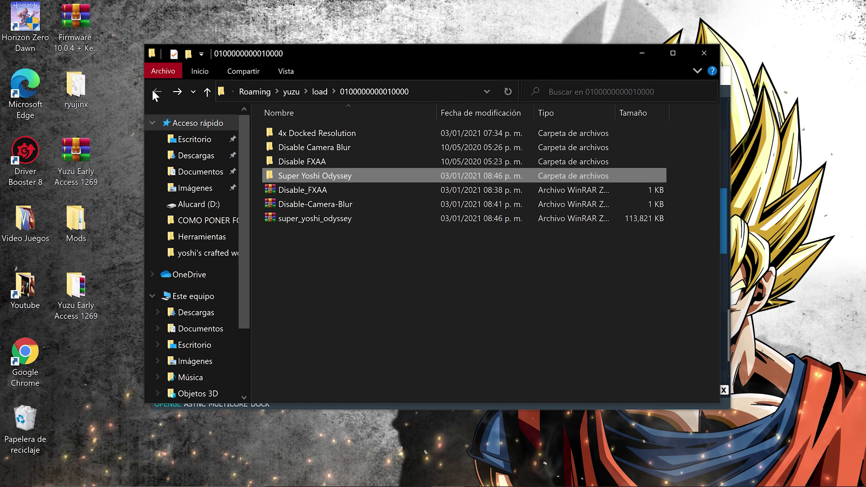
pyautogui.rightClick(367, 297)
pyautogui.moveTo(415, 269)
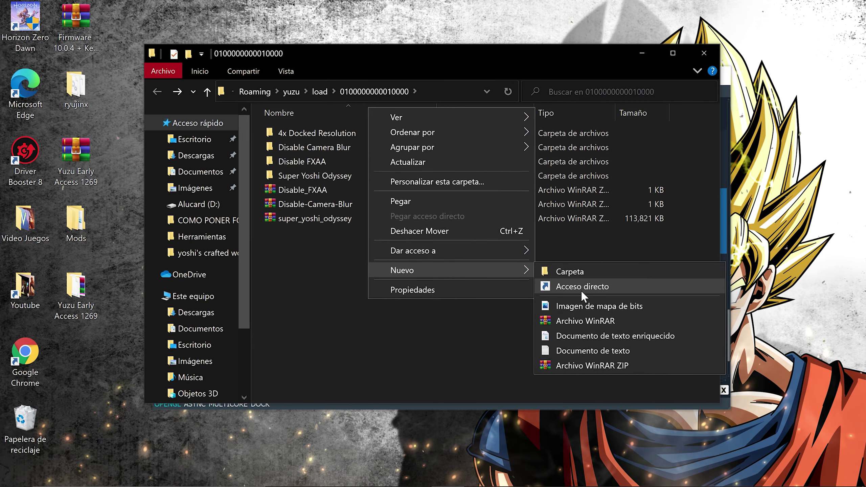
pyautogui.click(566, 272)
pyautogui.write('Yoshi')
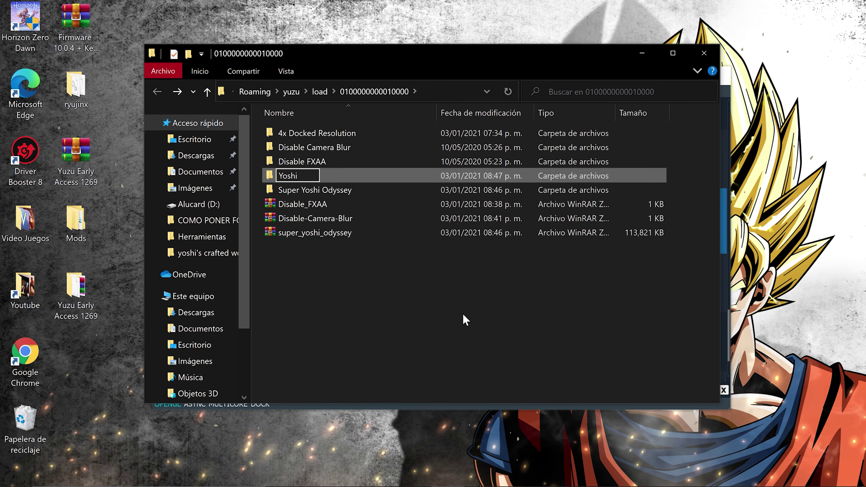
pyautogui.press('Return')
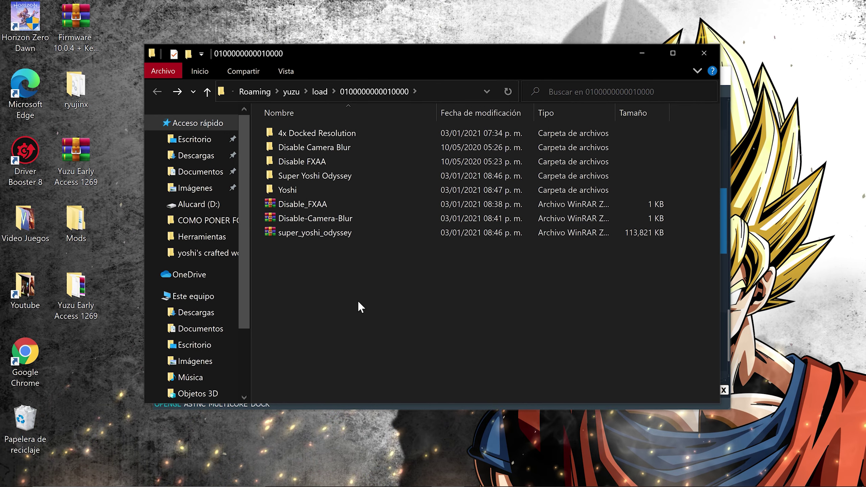
# Paste the cut romfs folder into the Yoshi folder.
pyautogui.doubleClick(282, 189)
pyautogui.rightClick(304, 209)
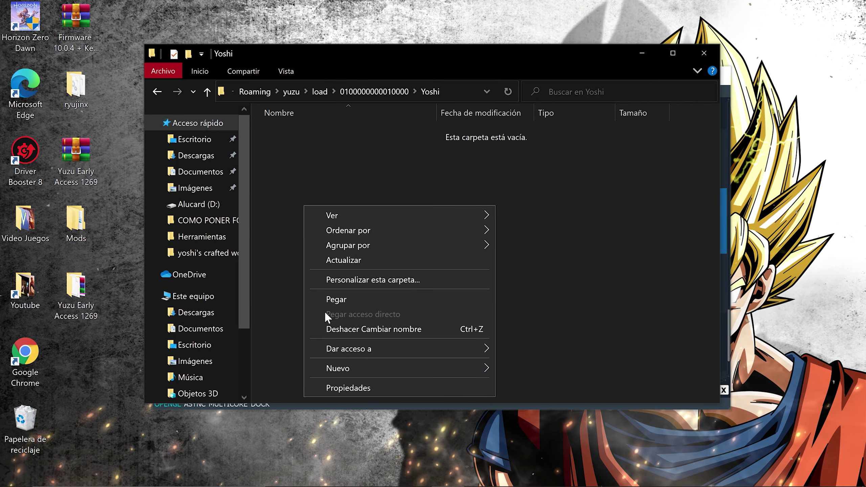
pyautogui.click(336, 299)
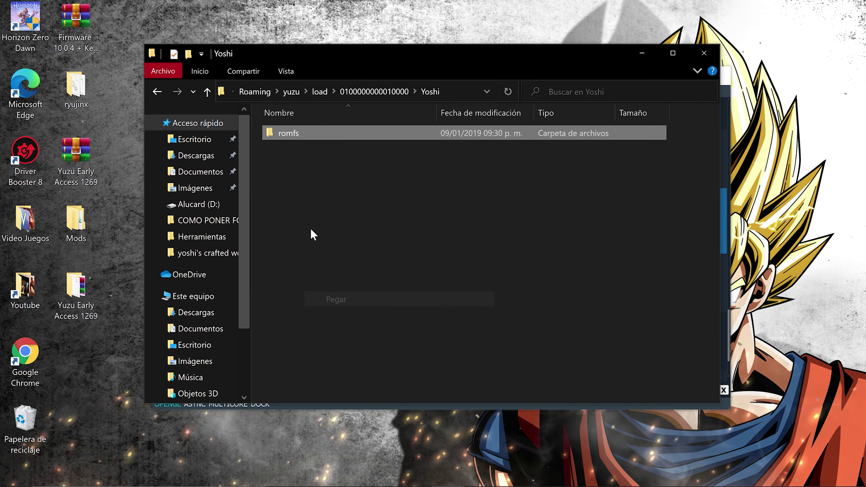
# Compare the folder structure inside Yoshi with that of the 4x Docked Resolution mod.
pyautogui.click(158, 91)
pyautogui.doubleClick(289, 188)
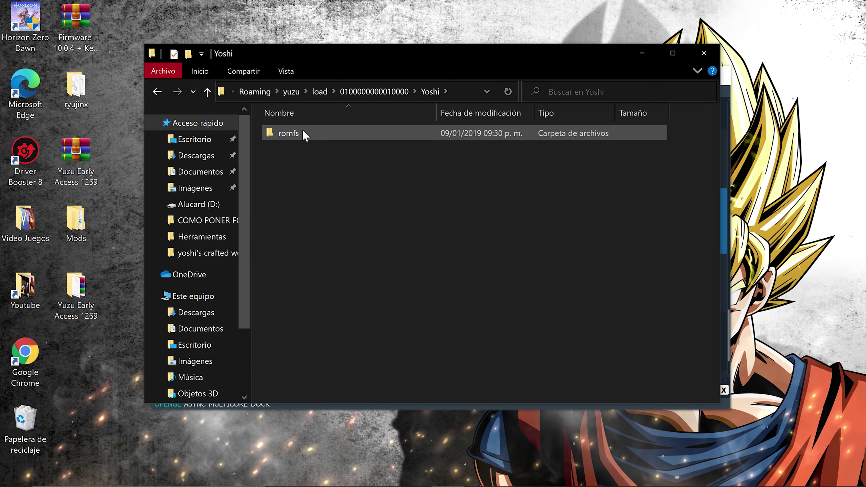
pyautogui.click(157, 91)
pyautogui.doubleClick(300, 133)
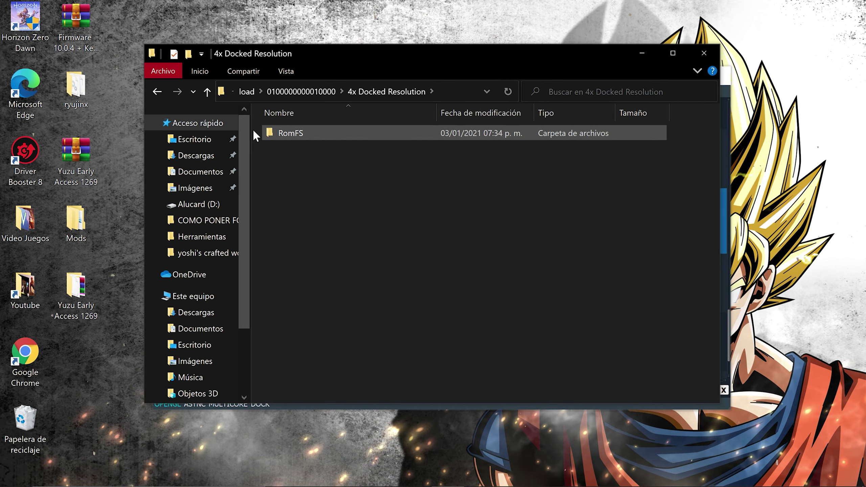
pyautogui.click(157, 94)
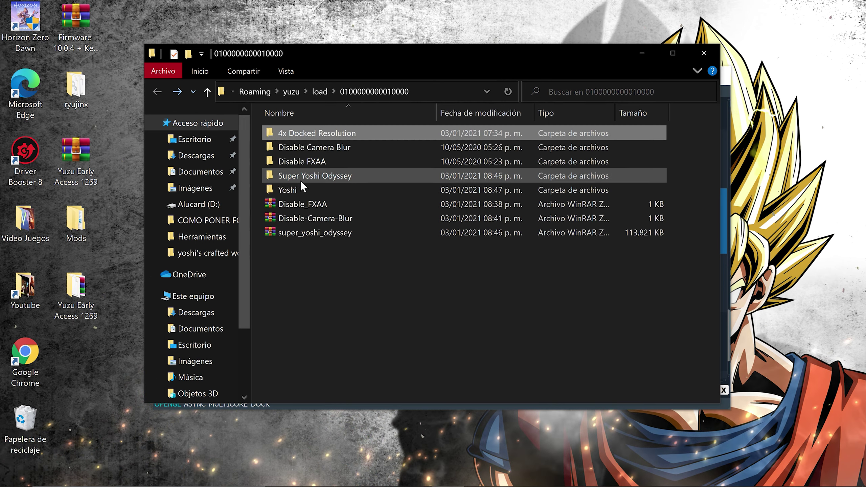
pyautogui.doubleClick(304, 186)
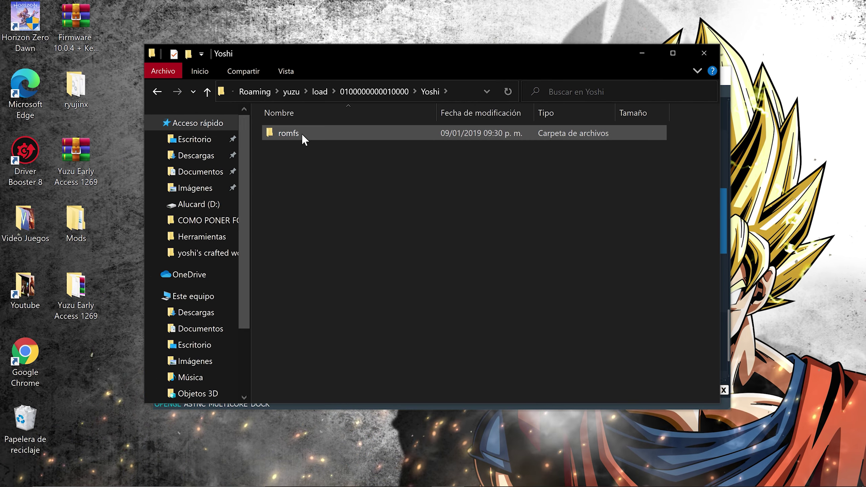
# Permanently delete the extracted Super Yoshi Odyssey folder from the game's mod folder.
pyautogui.click(158, 91)
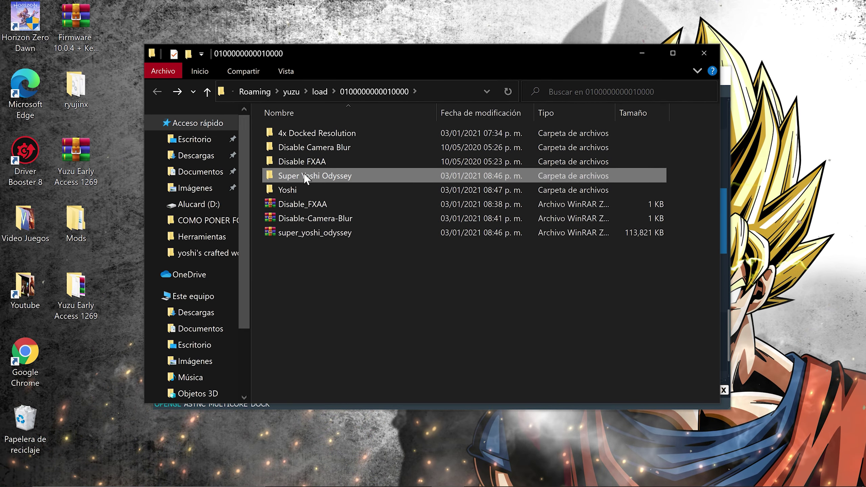
pyautogui.hotkey('shift', 'Delete')
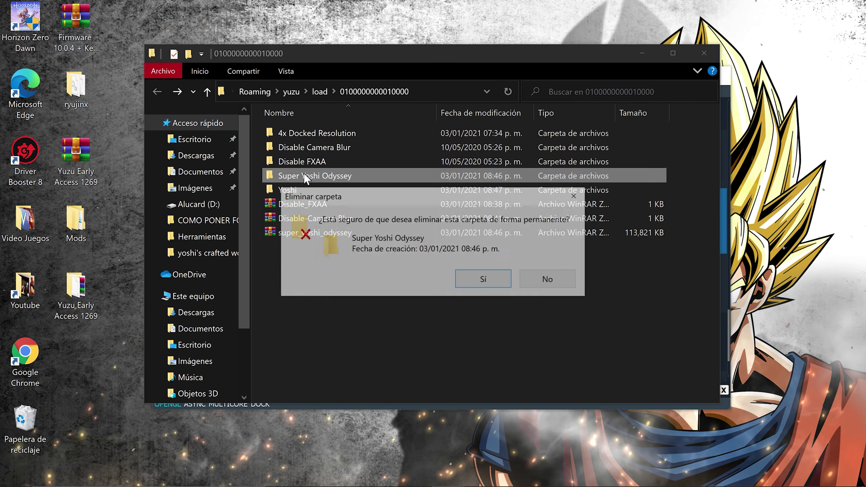
pyautogui.press('Return')
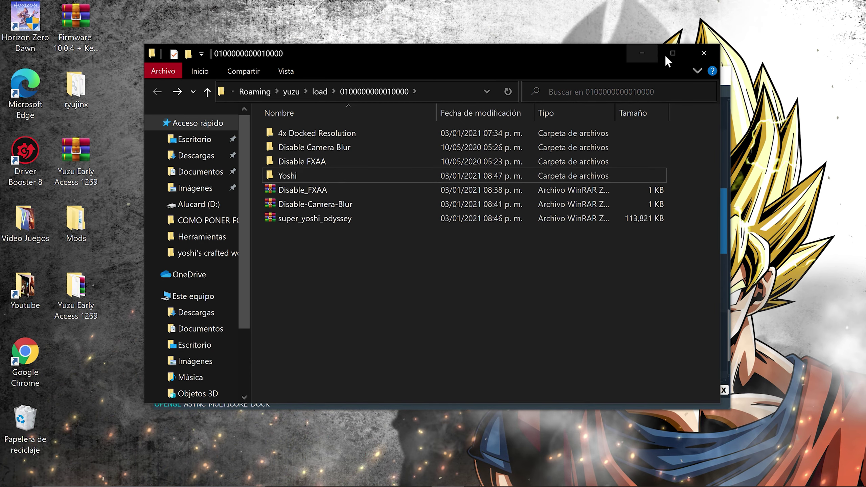
# Switch to yuzu and enable the Yoshi add-on in Super Mario Odyssey's properties, widening the patch name column.
pyautogui.click(642, 53)
pyautogui.rightClick(221, 210)
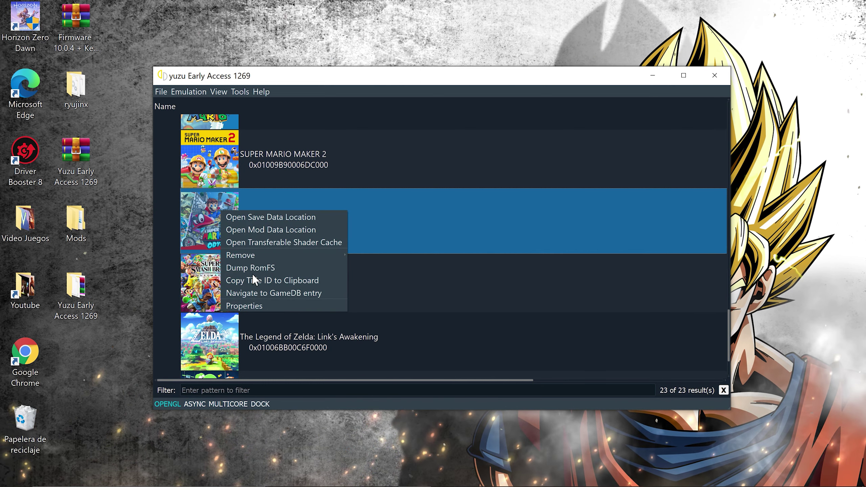
pyautogui.click(250, 307)
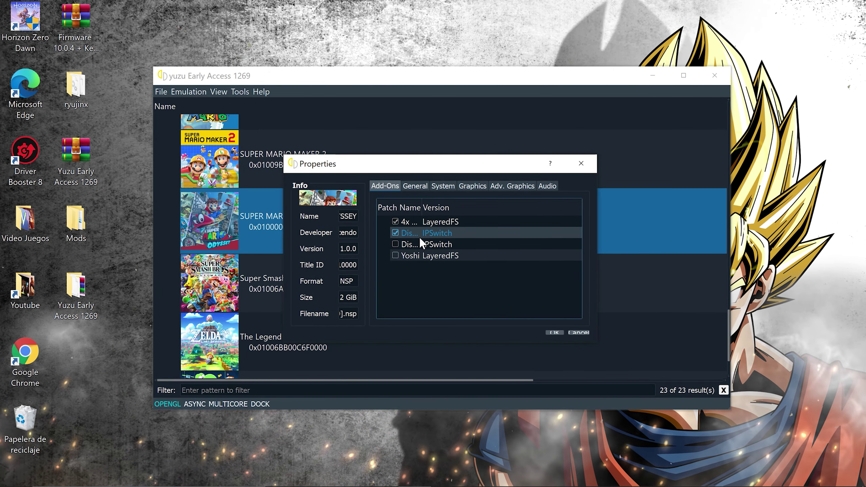
pyautogui.moveTo(422, 207); pyautogui.dragTo(502, 202)
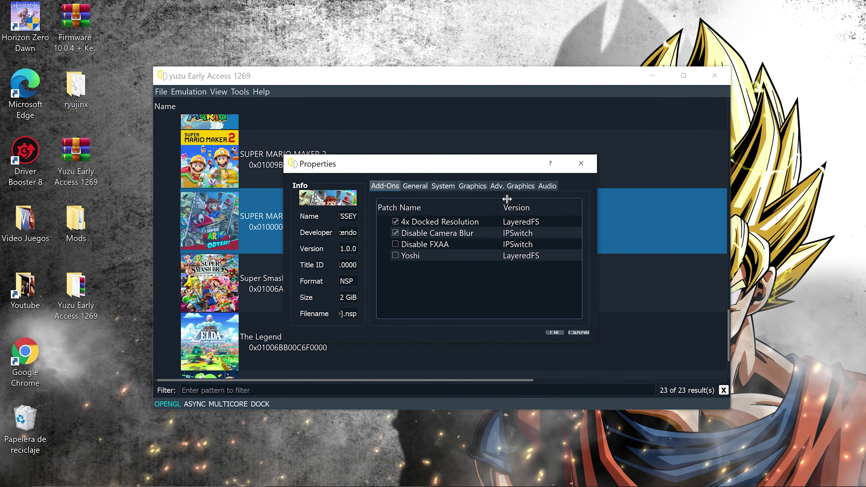
pyautogui.click(406, 253)
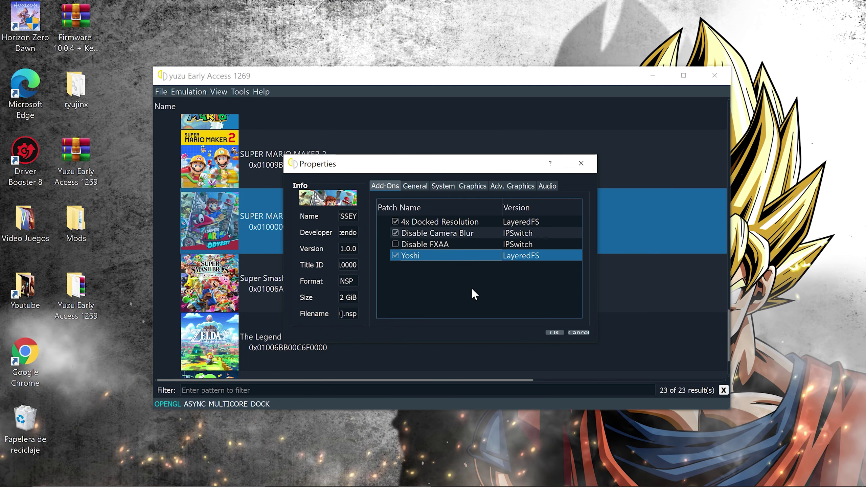
pyautogui.click(553, 332)
# Reopen Super Mario Odyssey's properties, disable the Disable Camera Blur add-on and save the change.
pyautogui.scroll(-4, 287, 273)
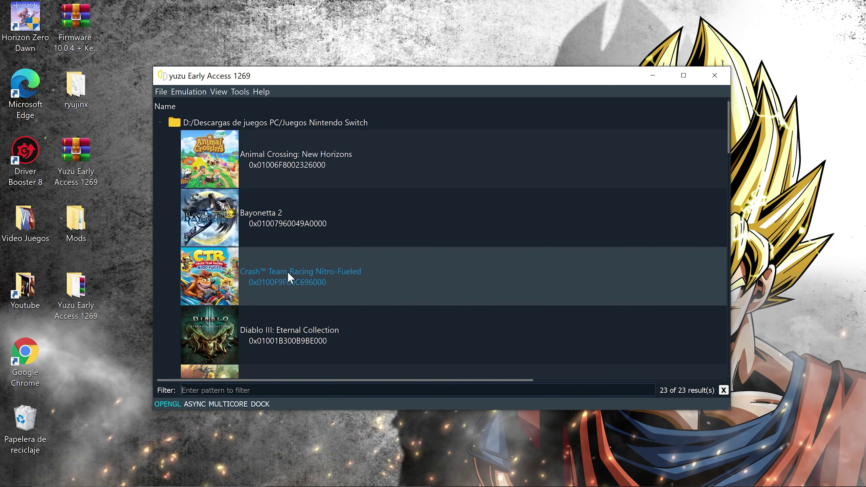
pyautogui.scroll(5, 239, 270)
pyautogui.scroll(-12, 235, 269)
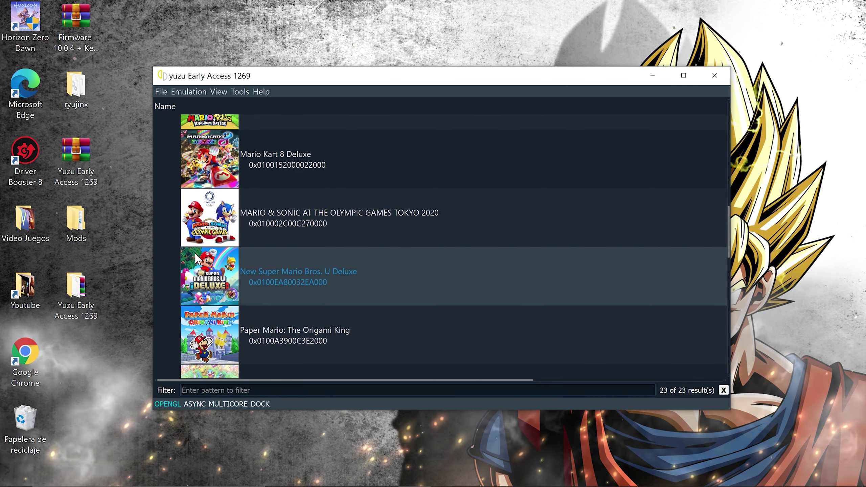
pyautogui.rightClick(228, 214)
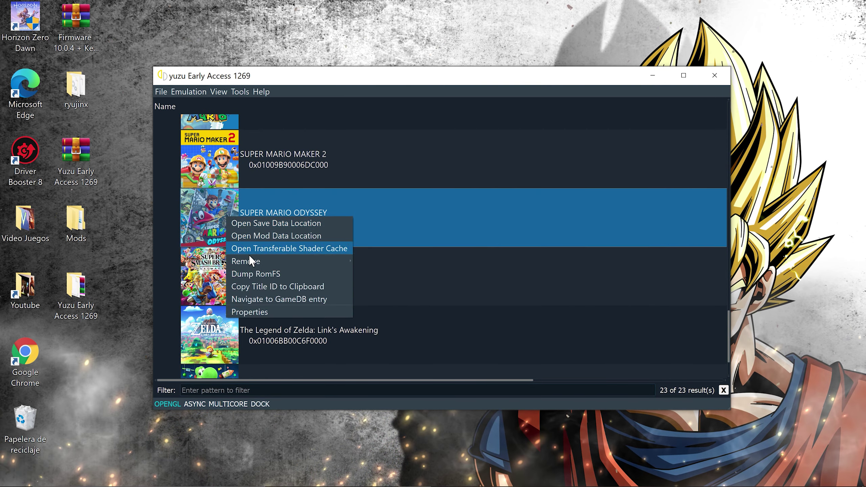
pyautogui.click(247, 310)
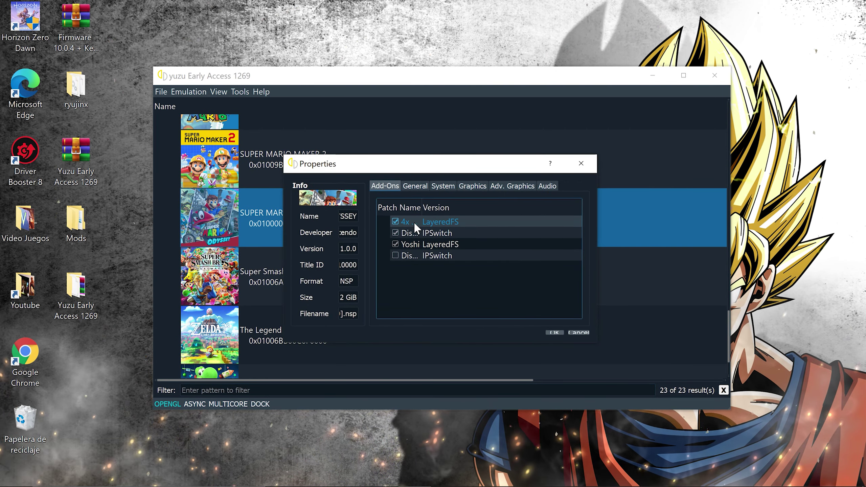
pyautogui.doubleClick(422, 207)
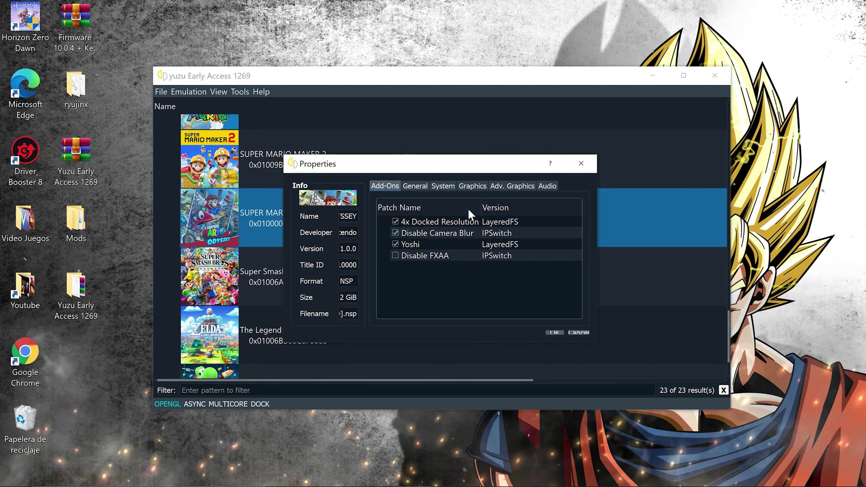
pyautogui.click(395, 232)
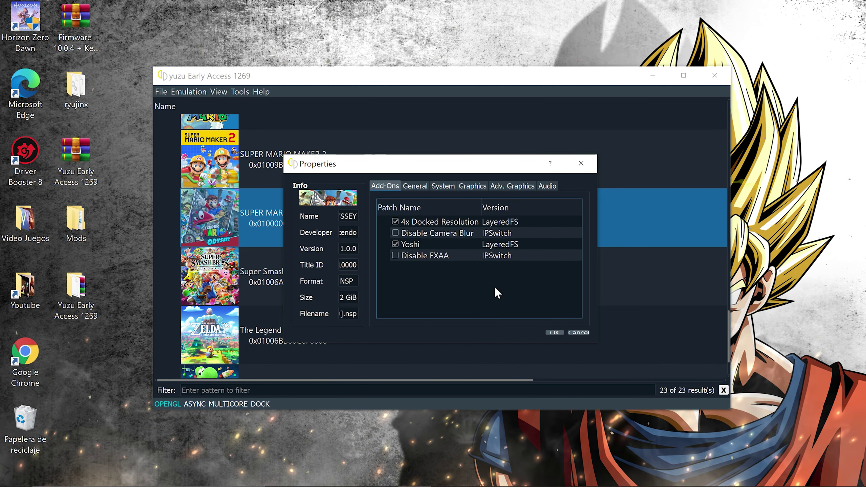
pyautogui.click(555, 332)
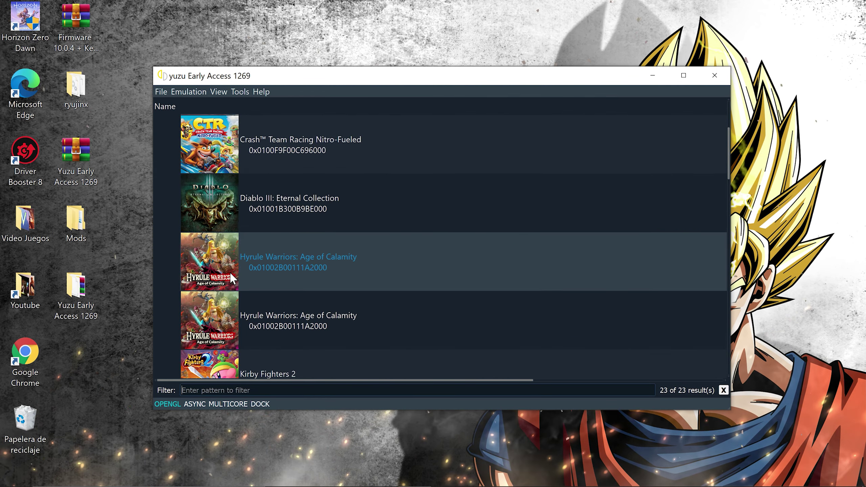
# Launch Super Mario Odyssey with the second user profile and try the Yoshi skin in the game by throwing the hat.
pyautogui.doubleClick(215, 221)
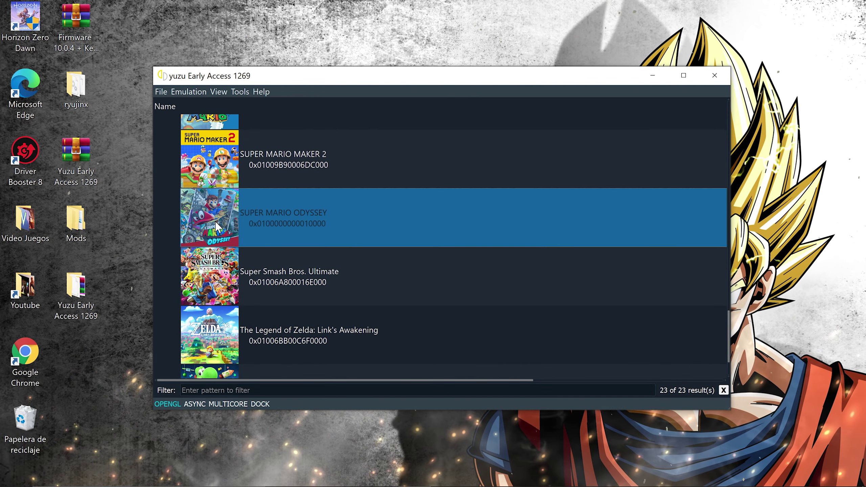
pyautogui.click(439, 269)
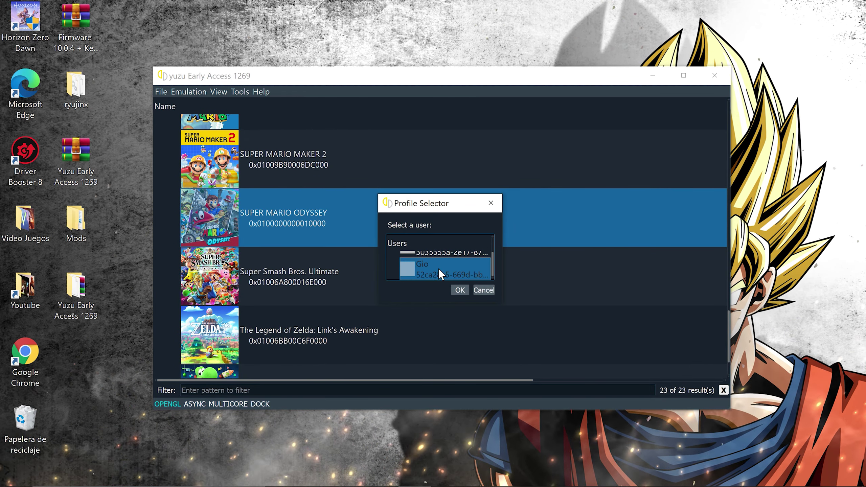
pyautogui.click(459, 290)
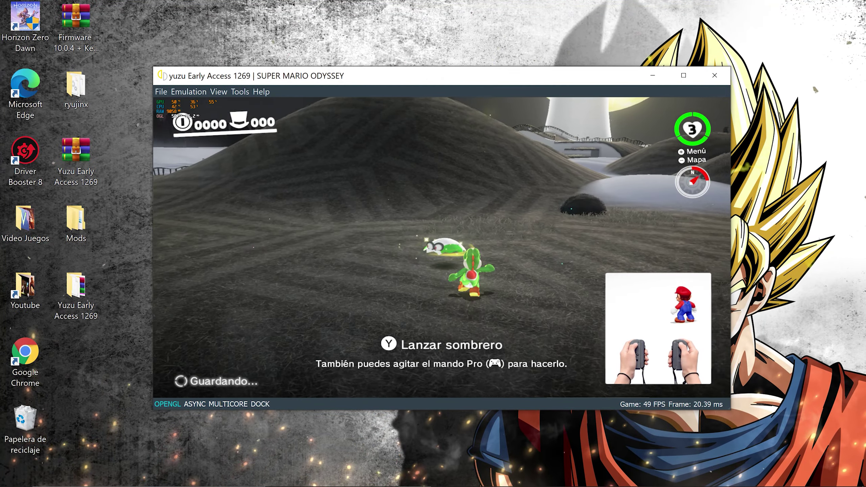
pyautogui.press('z')
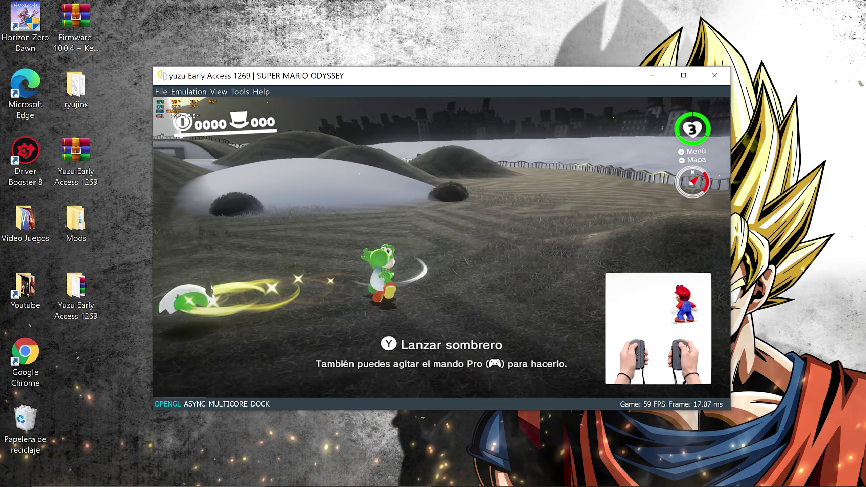